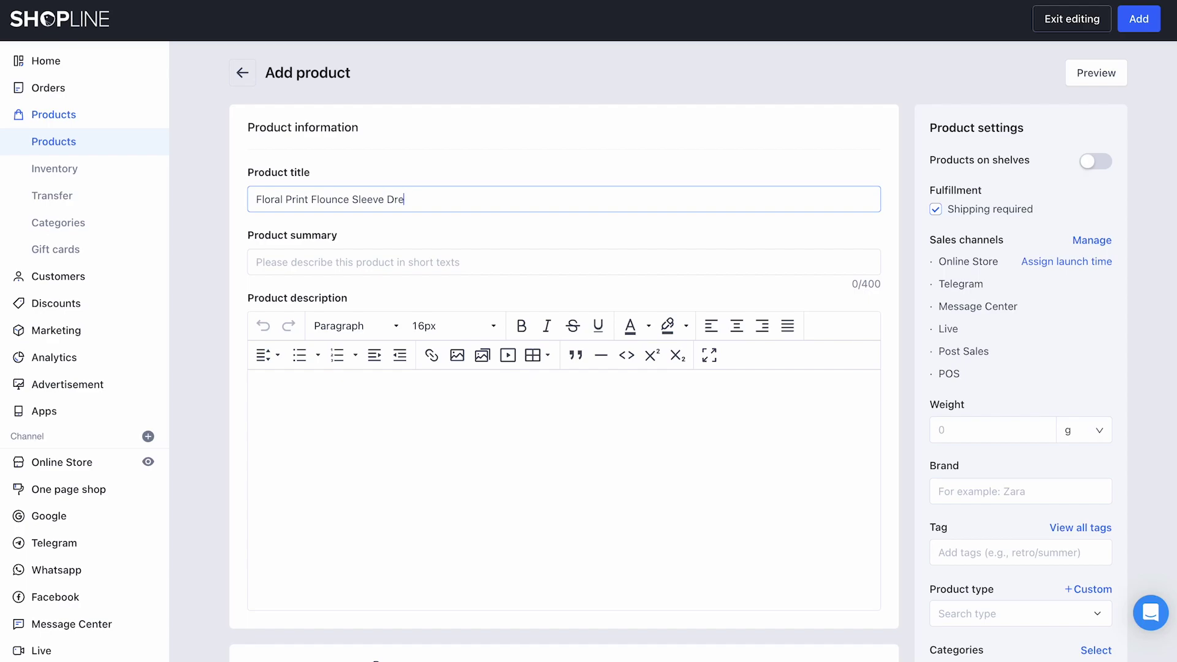
# Step: Write the product description as separate lines: Color: Multicolor, Style: Elegant Pattern, Type: Floral, Details: Frill, Zipper, Type: Regular Fit
pyautogui.click(433, 400)
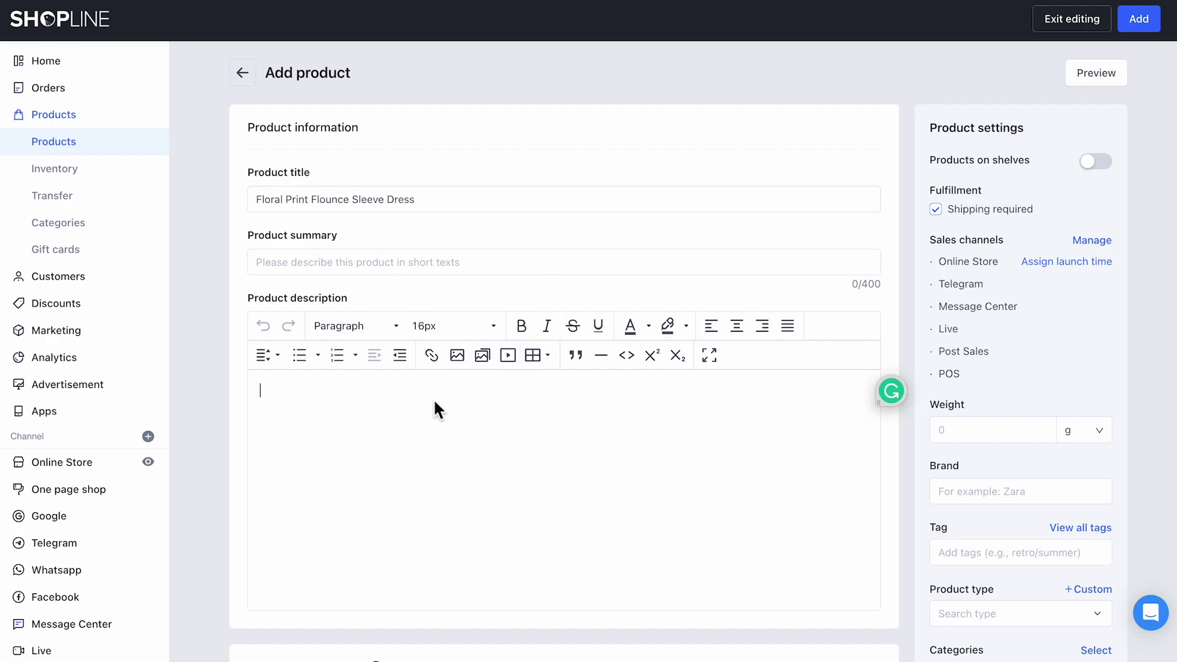
pyautogui.write('Color: Multicolor Style: Elegant Pattern Type: Floral Details: Frill, Zipper Type: Regular Fit')
# Step: Upload the dress photo as the product's cover image
pyautogui.scroll(-1, 434, 402)
pyautogui.scroll(-4, 435, 403)
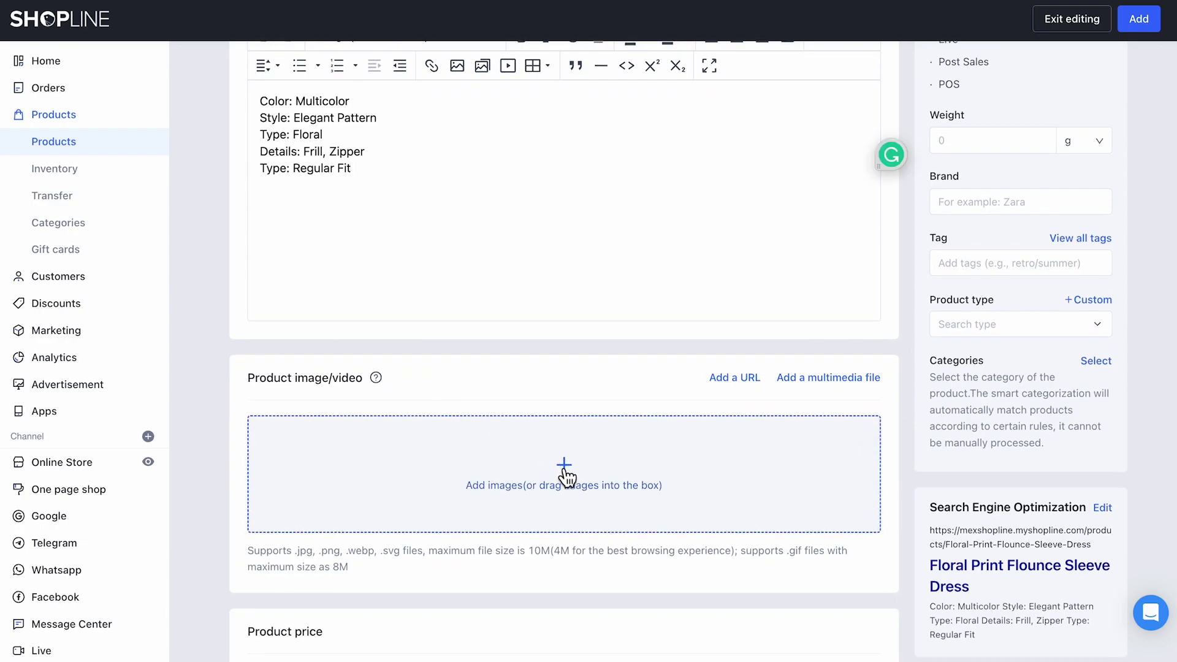
pyautogui.click(565, 476)
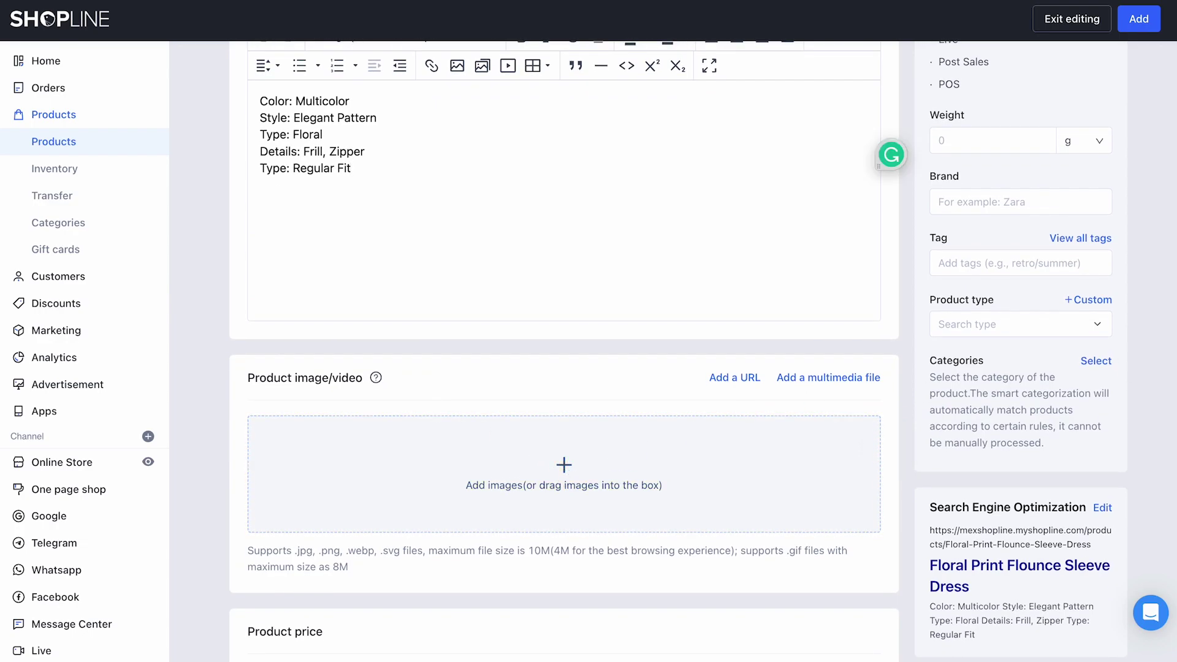
pyautogui.moveTo(986, 368); pyautogui.dragTo(788, 452)
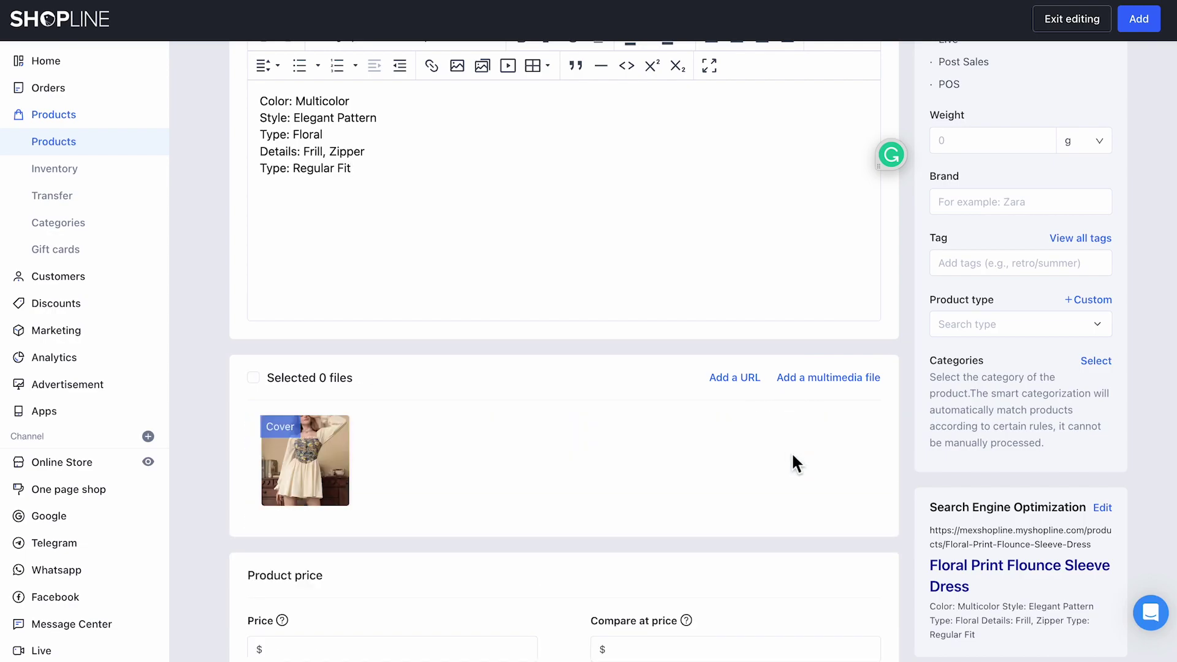
# Step: Set the product price to $20, leaving the compare-at price and cost price empty
pyautogui.scroll(-3, 773, 466)
pyautogui.click(370, 470)
pyautogui.write('20')
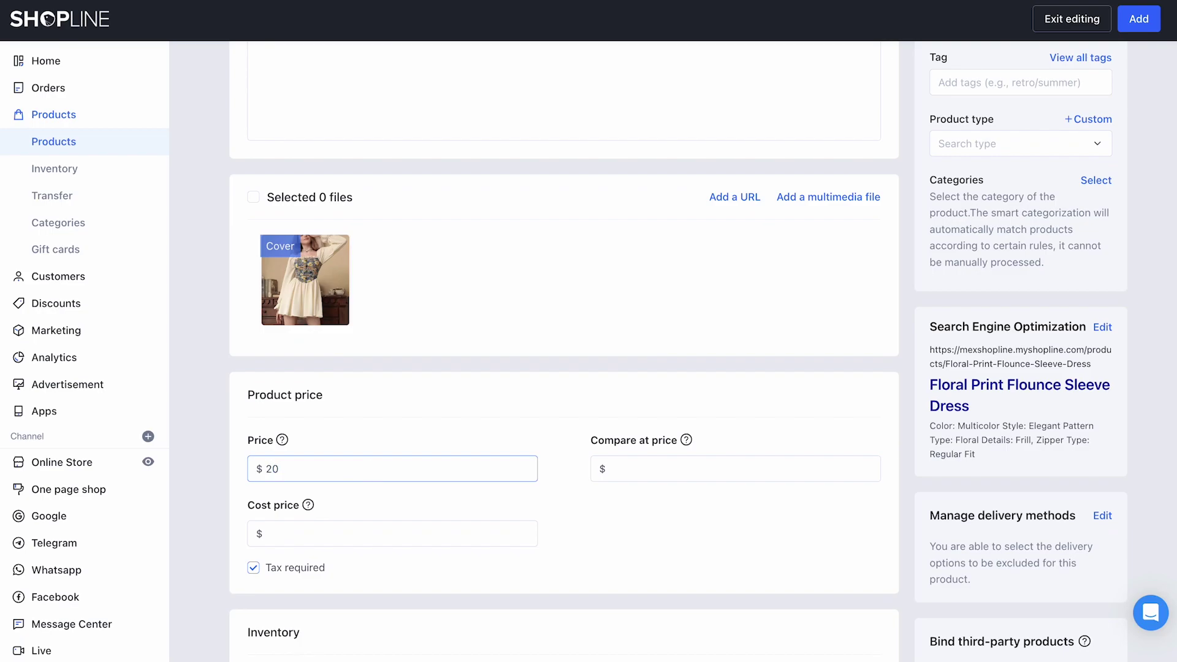
pyautogui.click(640, 469)
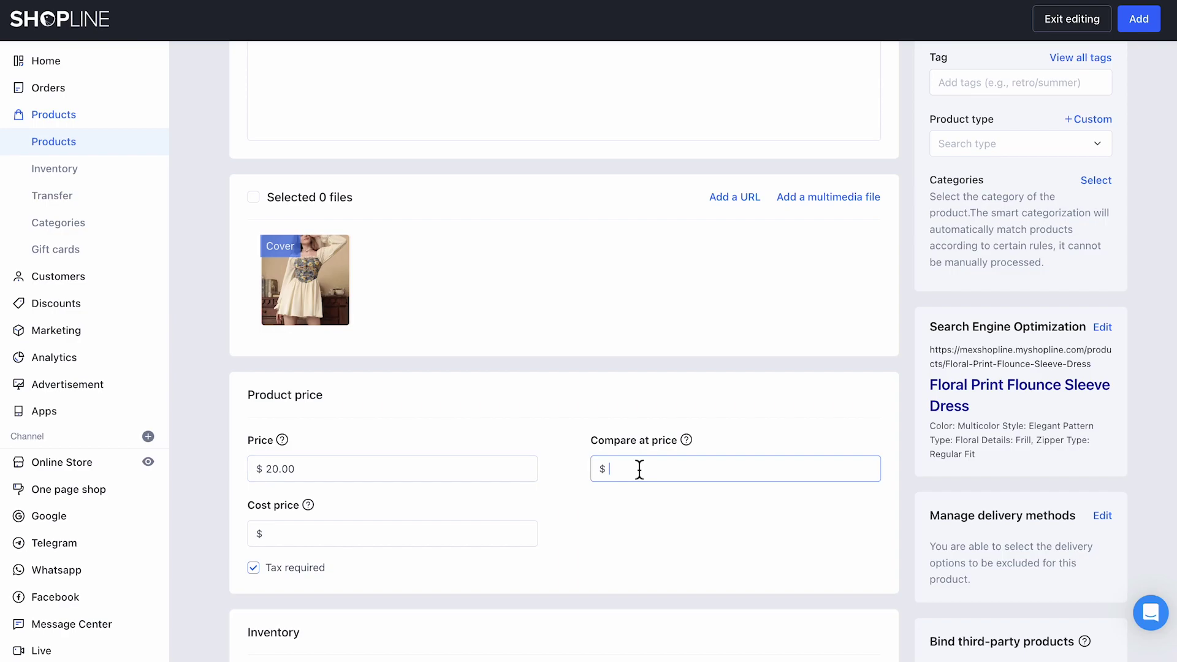
pyautogui.click(409, 542)
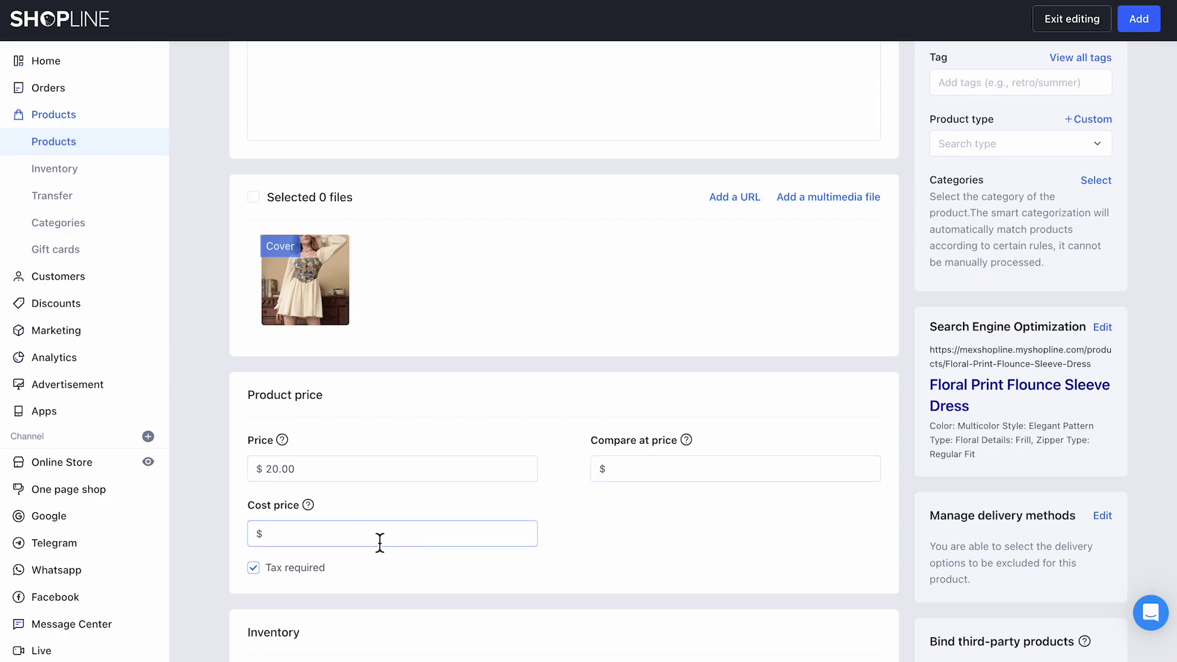
pyautogui.scroll(-3, 379, 542)
pyautogui.scroll(-5, 379, 541)
pyautogui.click(375, 461)
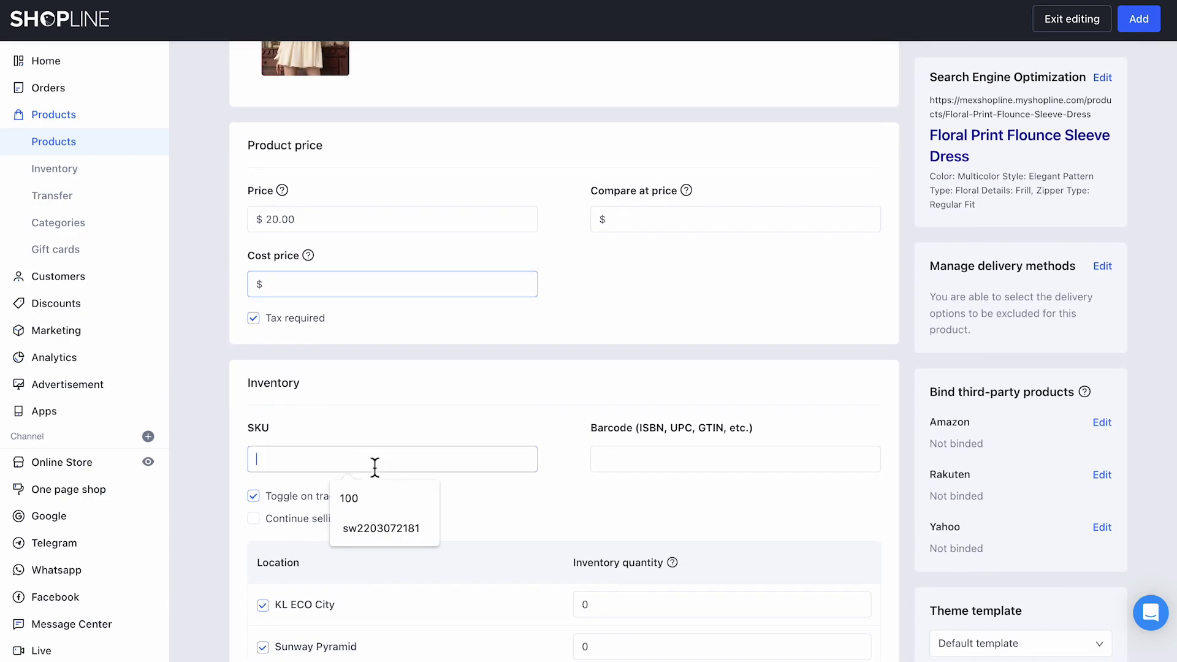
pyautogui.click(396, 527)
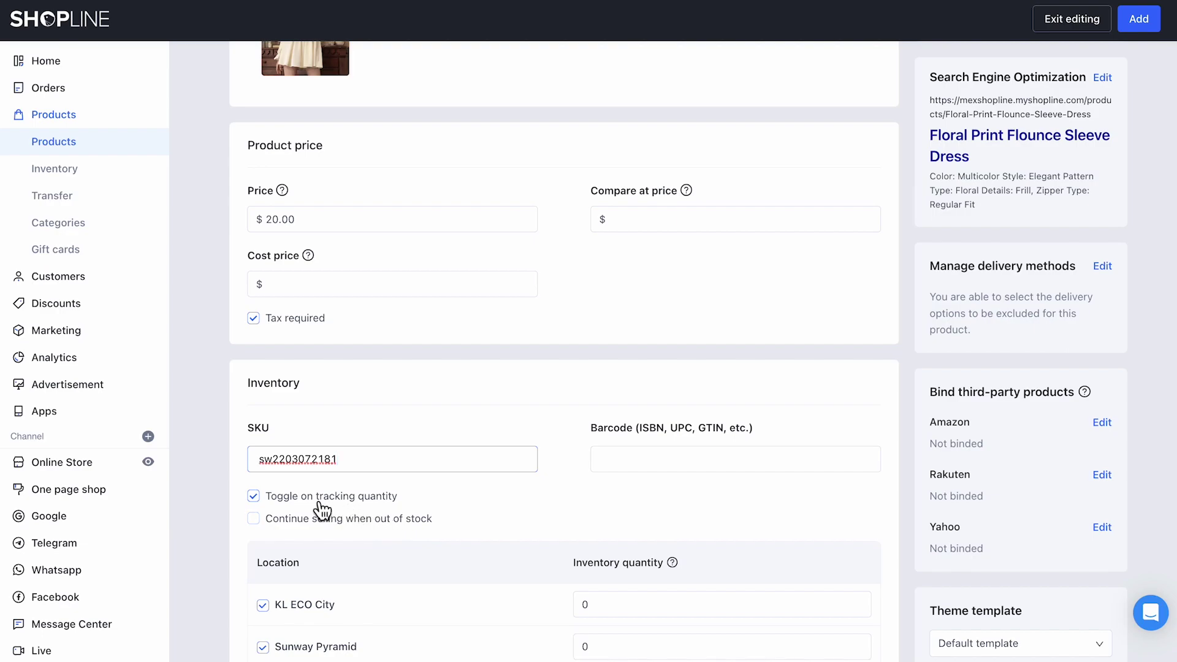
# Step: Try the quantity tracking and out-of-stock selling options, restoring each to its original setting
pyautogui.click(254, 497)
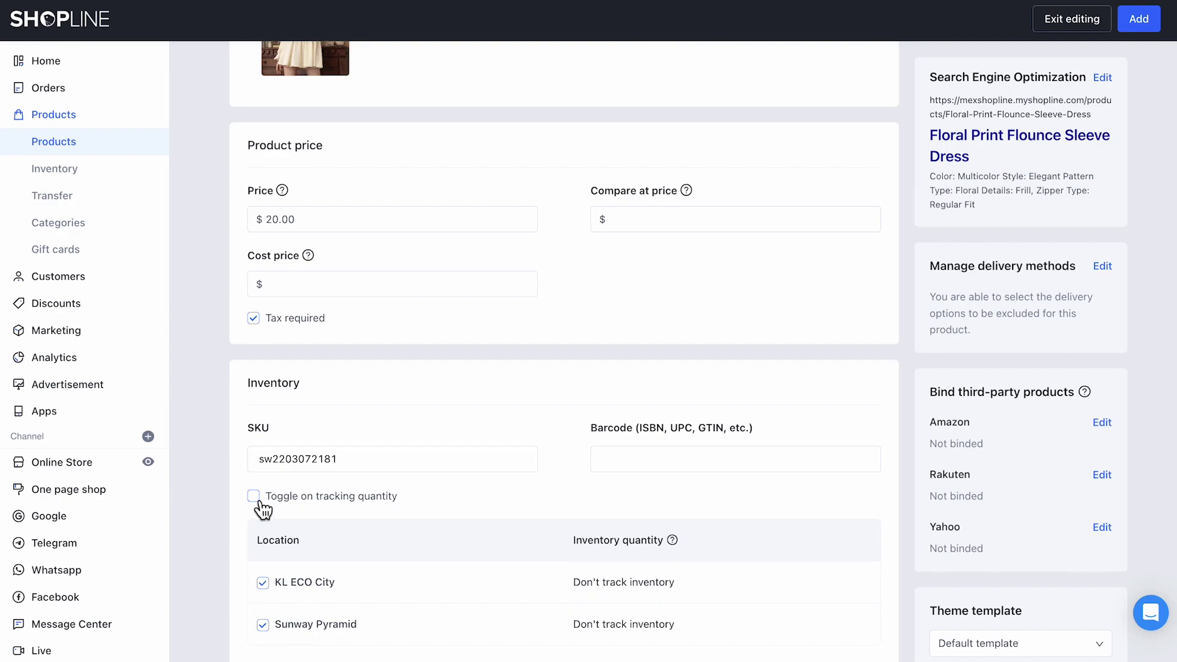
pyautogui.click(262, 509)
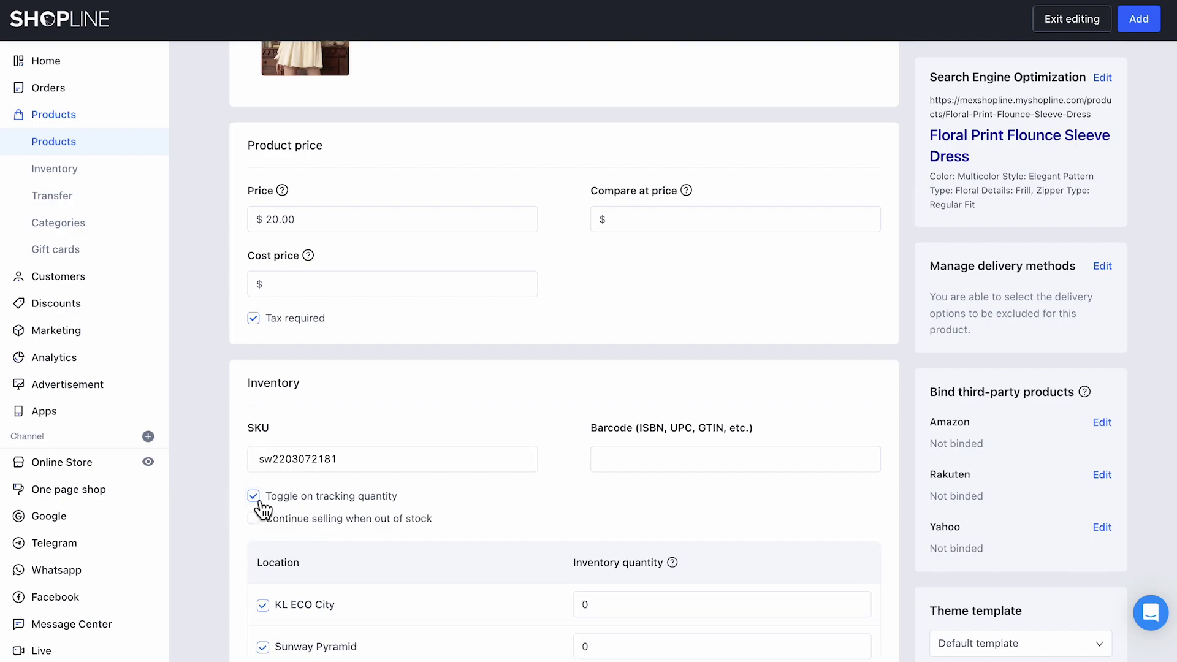
pyautogui.click(260, 523)
pyautogui.click(264, 531)
# Step: Set the inventory quantity to 100 for KL ECO City and 50 for Sunway Pyramid
pyautogui.scroll(-3, 262, 531)
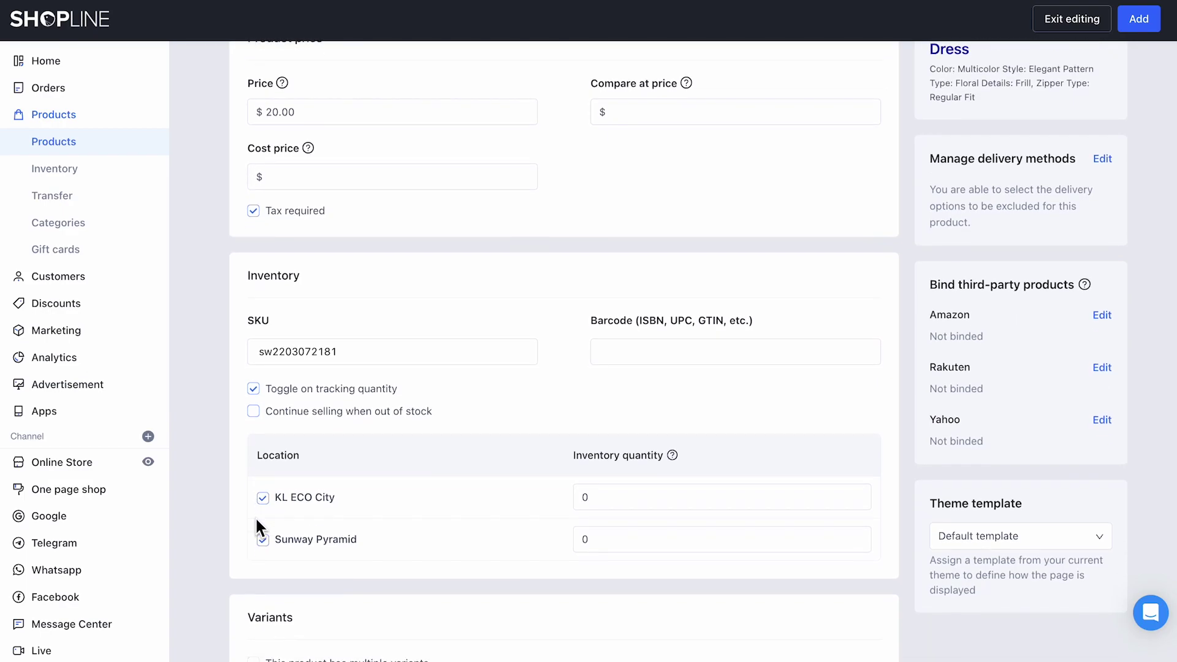
pyautogui.scroll(-1, 255, 516)
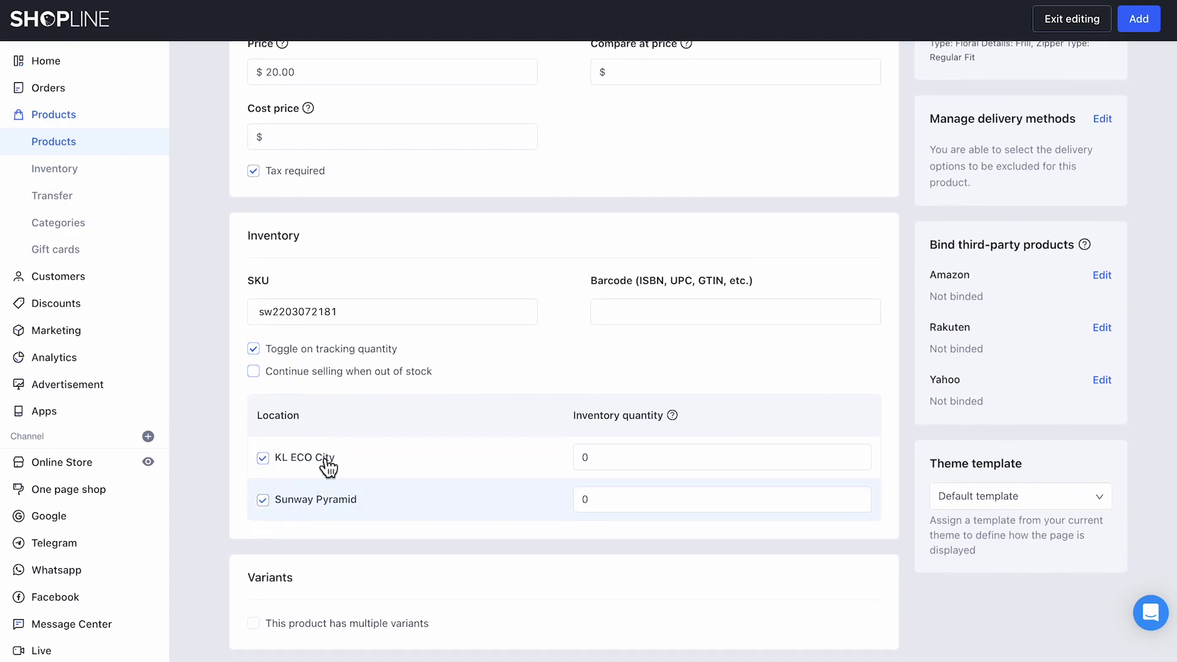
pyautogui.moveTo(299, 417); pyautogui.dragTo(255, 422)
pyautogui.click(584, 461)
pyautogui.press('BackSpace')
pyautogui.write('100')
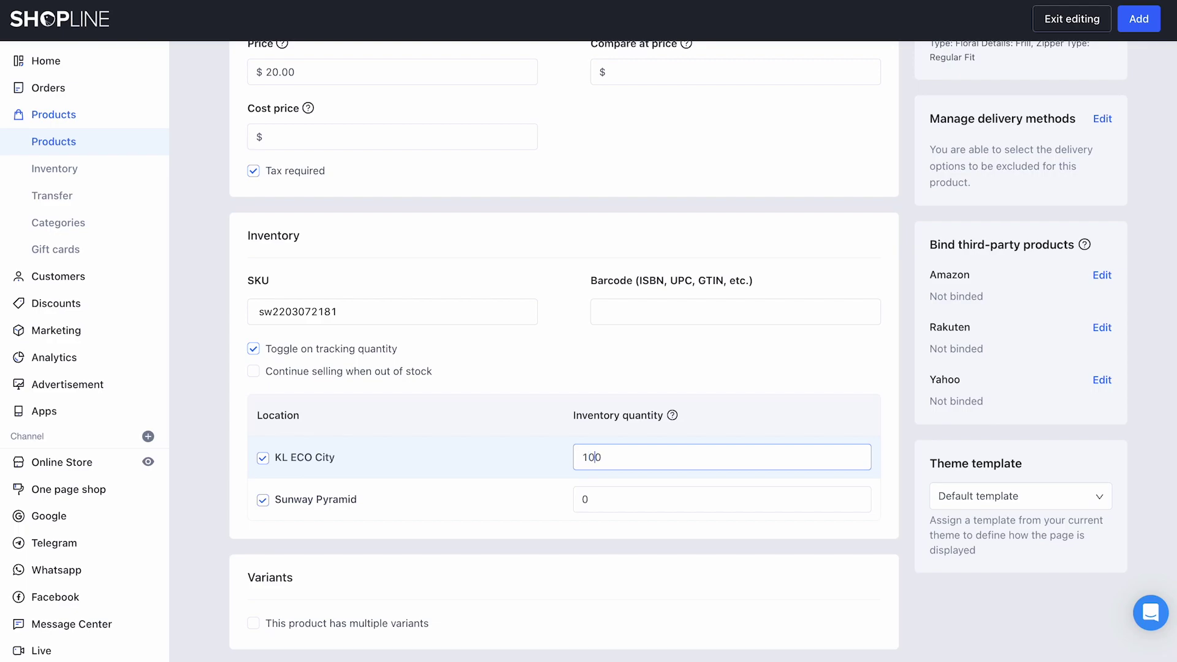
pyautogui.click(583, 499)
pyautogui.write('5')
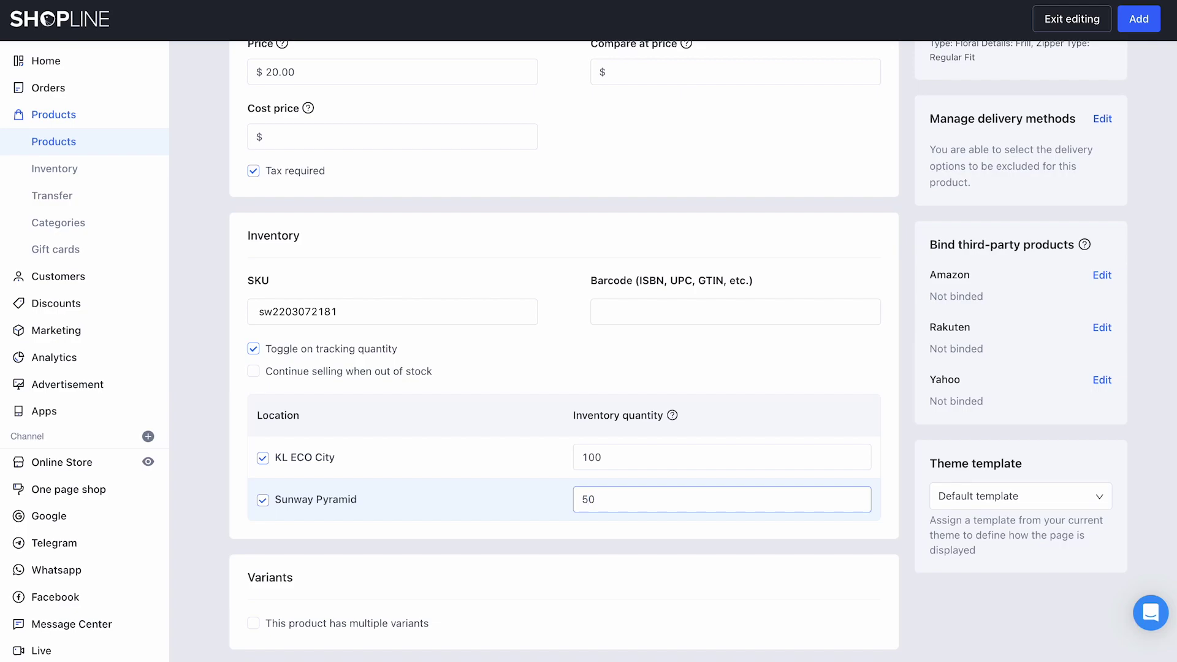
# Step: Try the multiple-variants option and examine the columns of its SKU list, switching the option off again
pyautogui.scroll(-1, 678, 344)
pyautogui.scroll(-2, 679, 344)
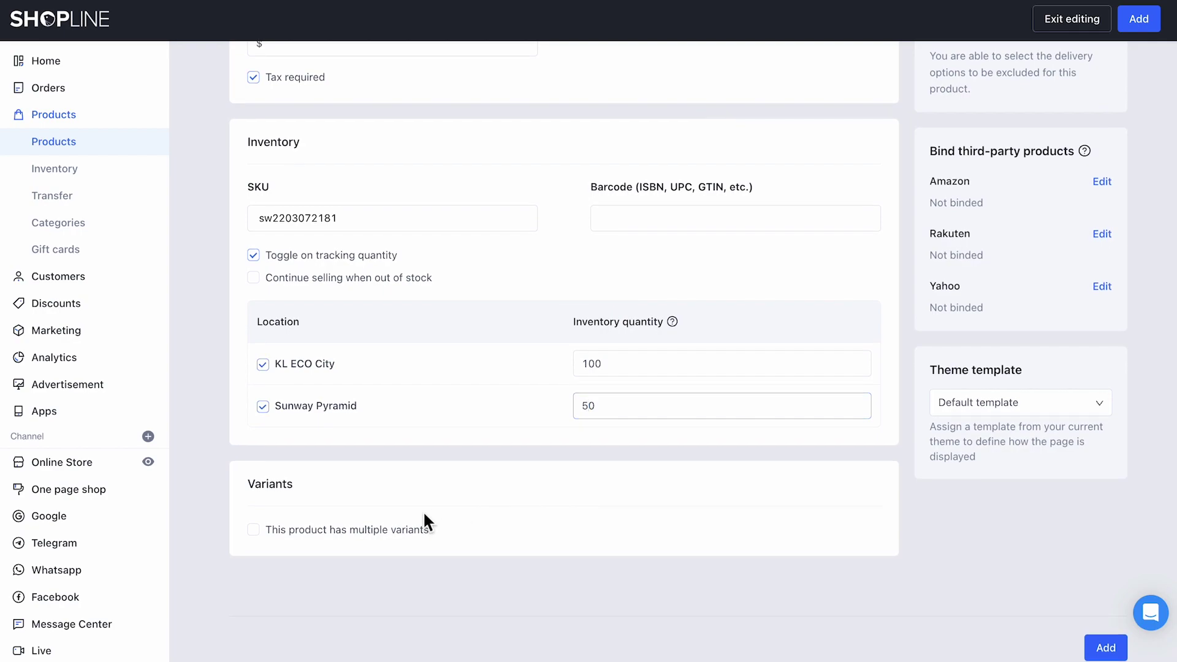
pyautogui.click(260, 535)
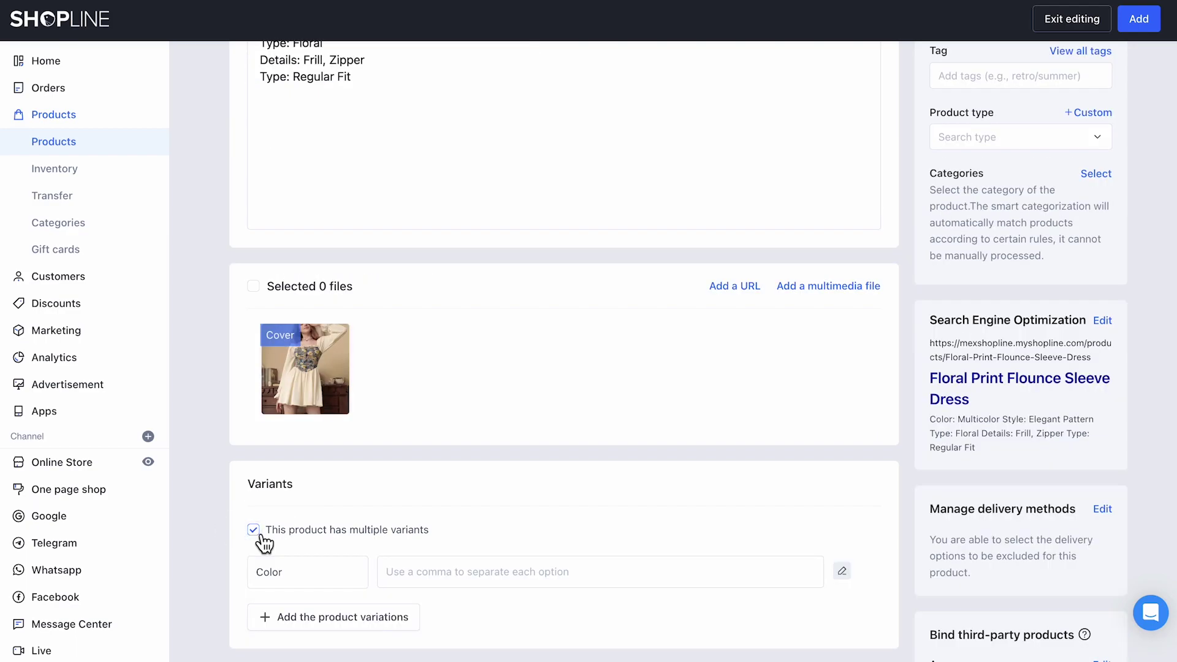
pyautogui.scroll(-5, 263, 538)
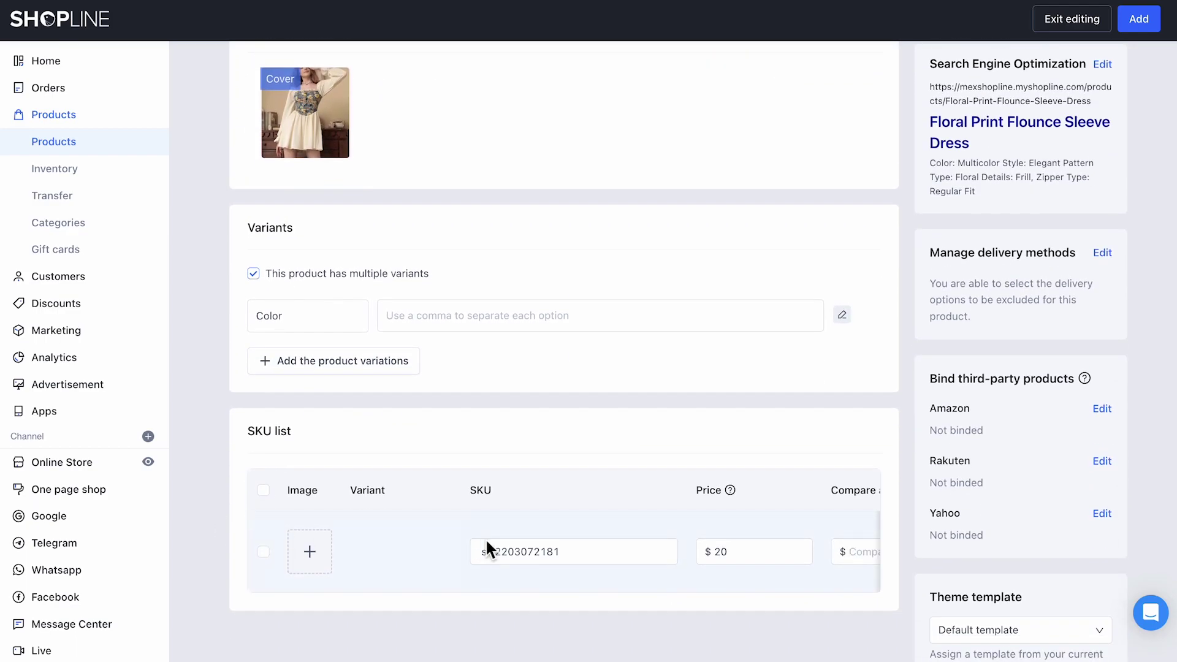
pyautogui.hscroll(5, 514, 545)
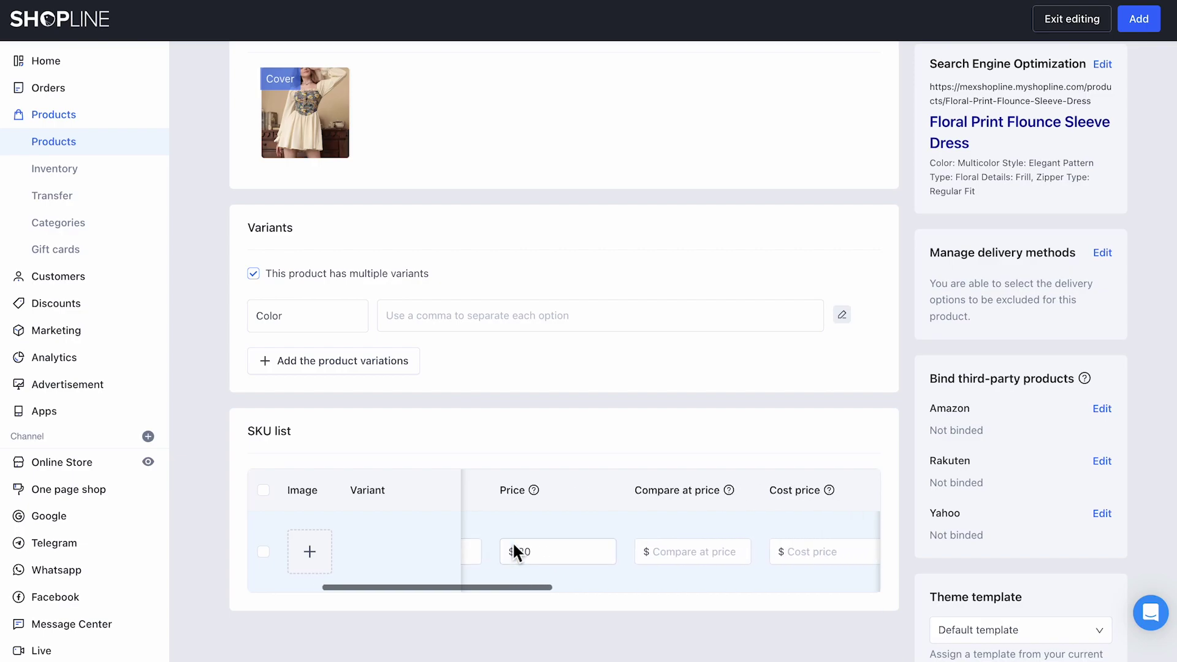
pyautogui.hscroll(5, 513, 542)
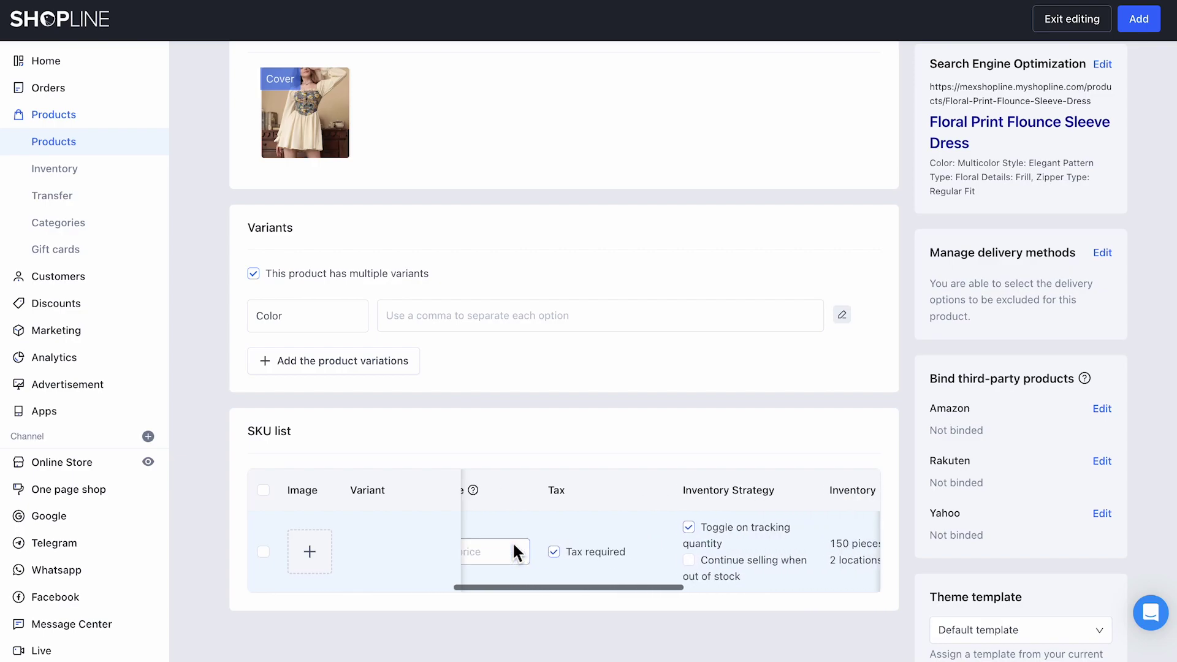
pyautogui.hscroll(5, 513, 550)
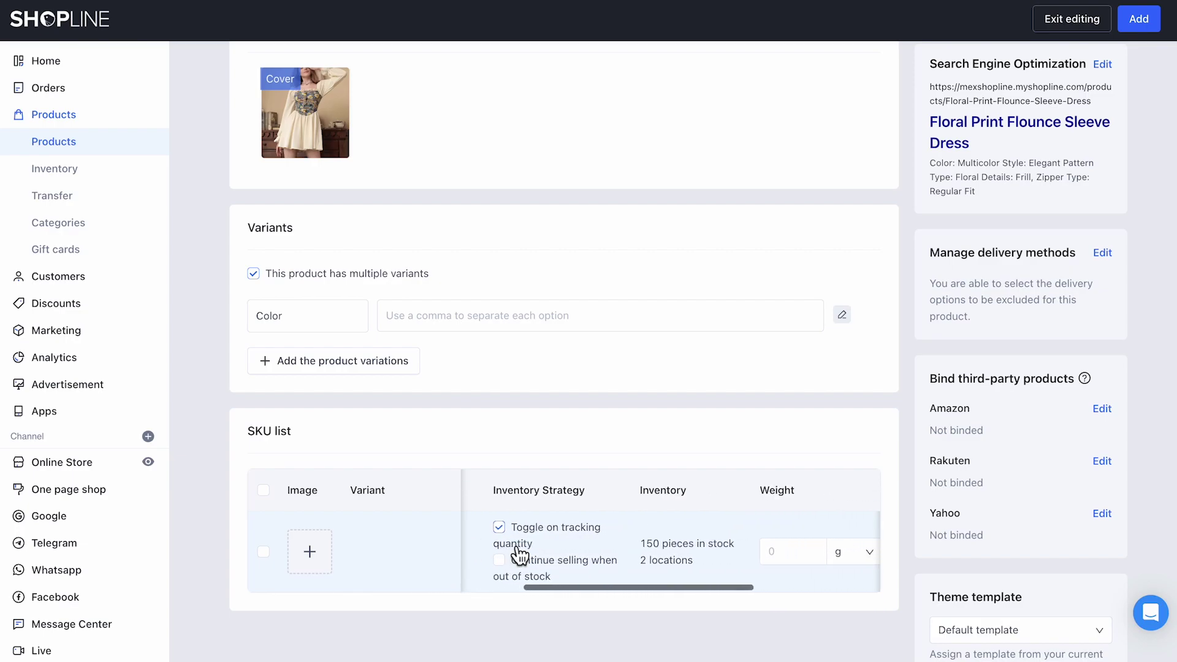
pyautogui.hscroll(3, 520, 552)
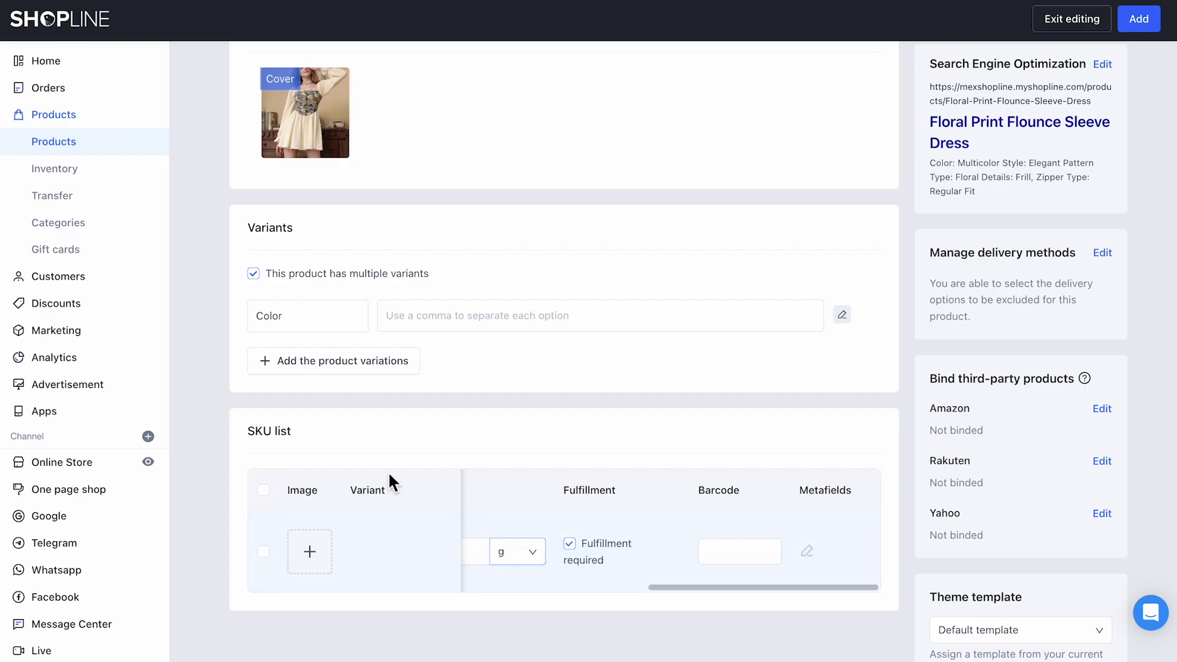
pyautogui.click(253, 271)
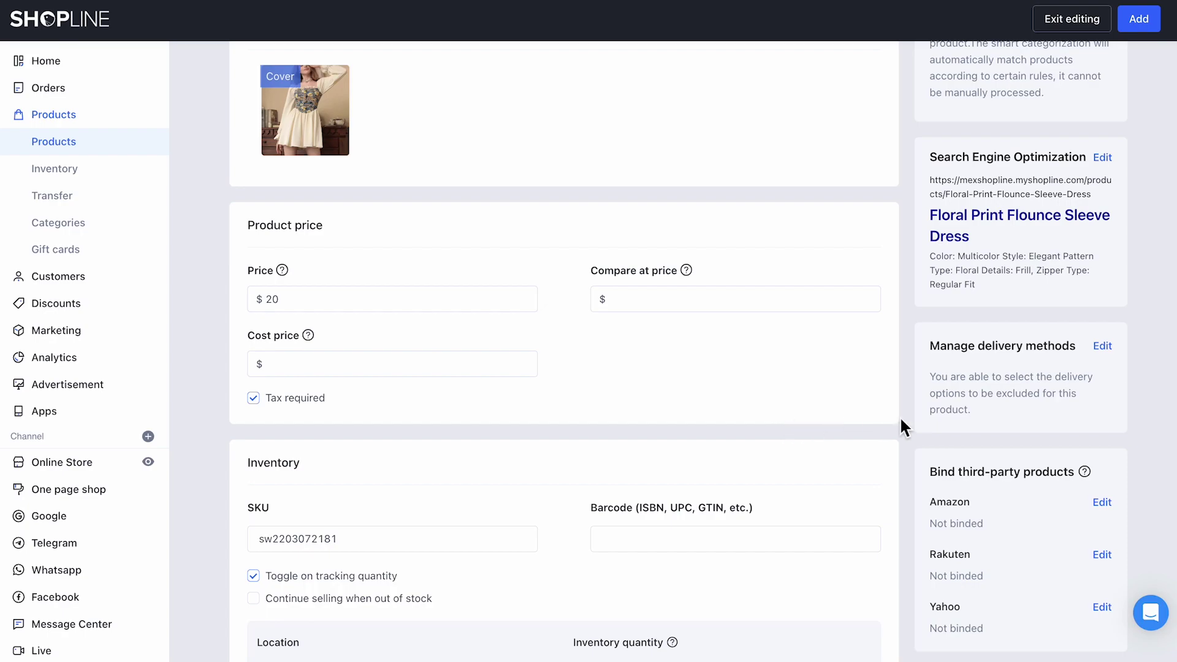
# Step: Put the product on shelves in the product settings
pyautogui.scroll(10, 936, 430)
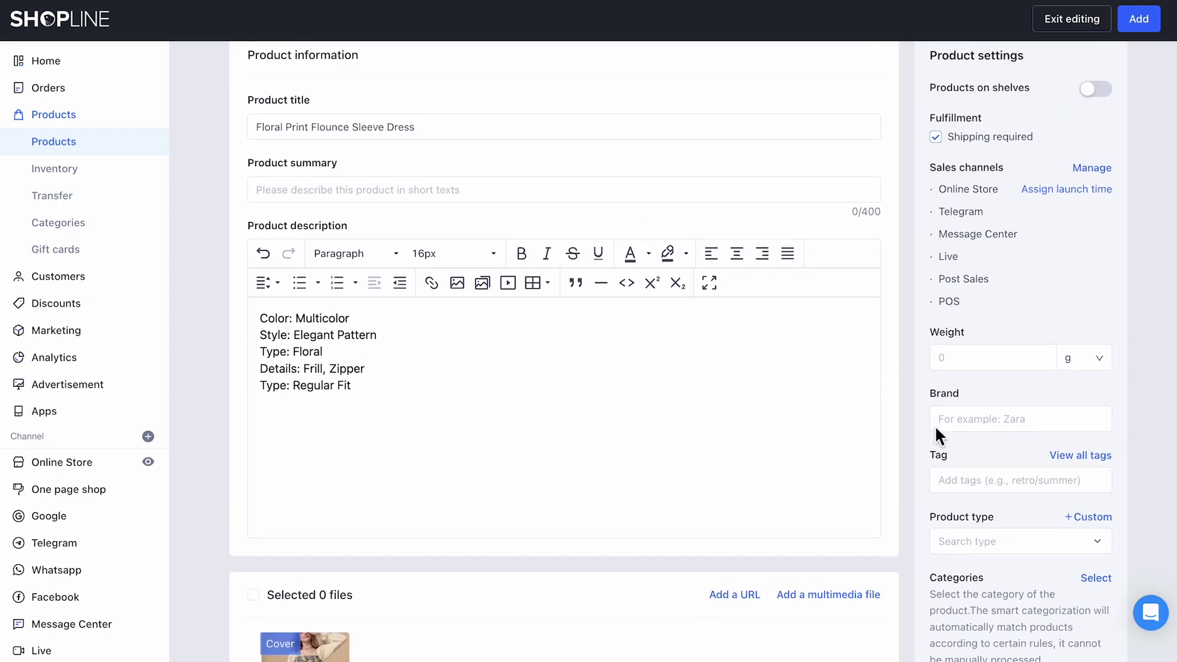
pyautogui.scroll(2, 934, 425)
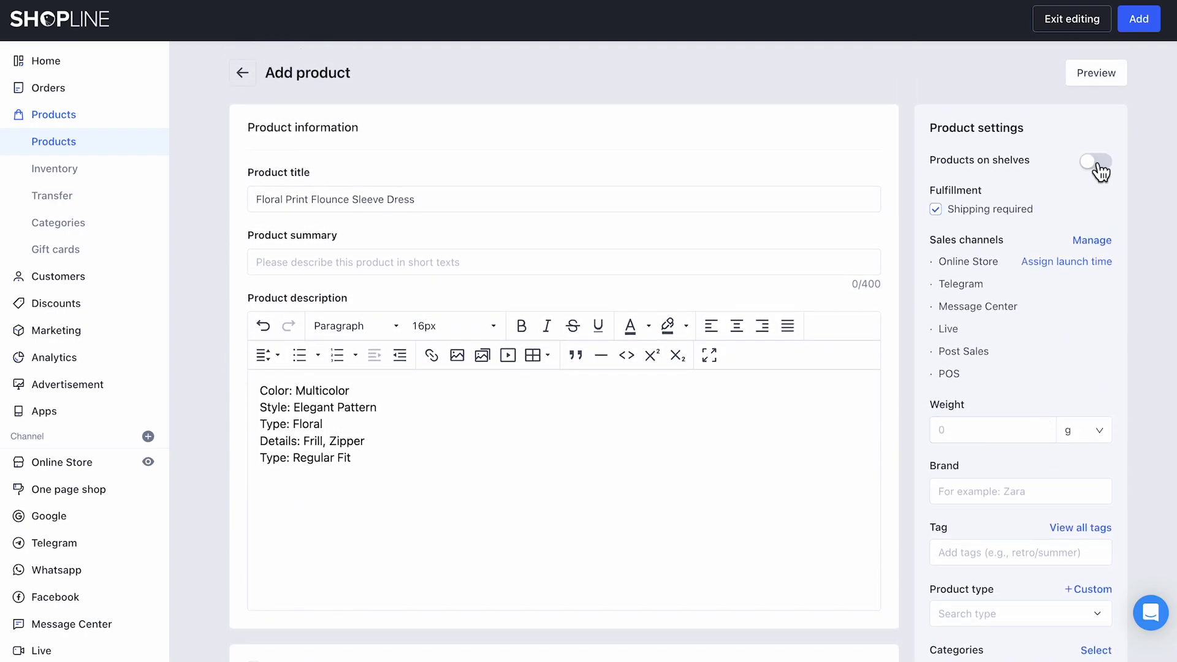
pyautogui.click(1097, 163)
# Step: Try deselecting POS in the sales channel selection, and complete the selection with POS kept
pyautogui.doubleClick(949, 374)
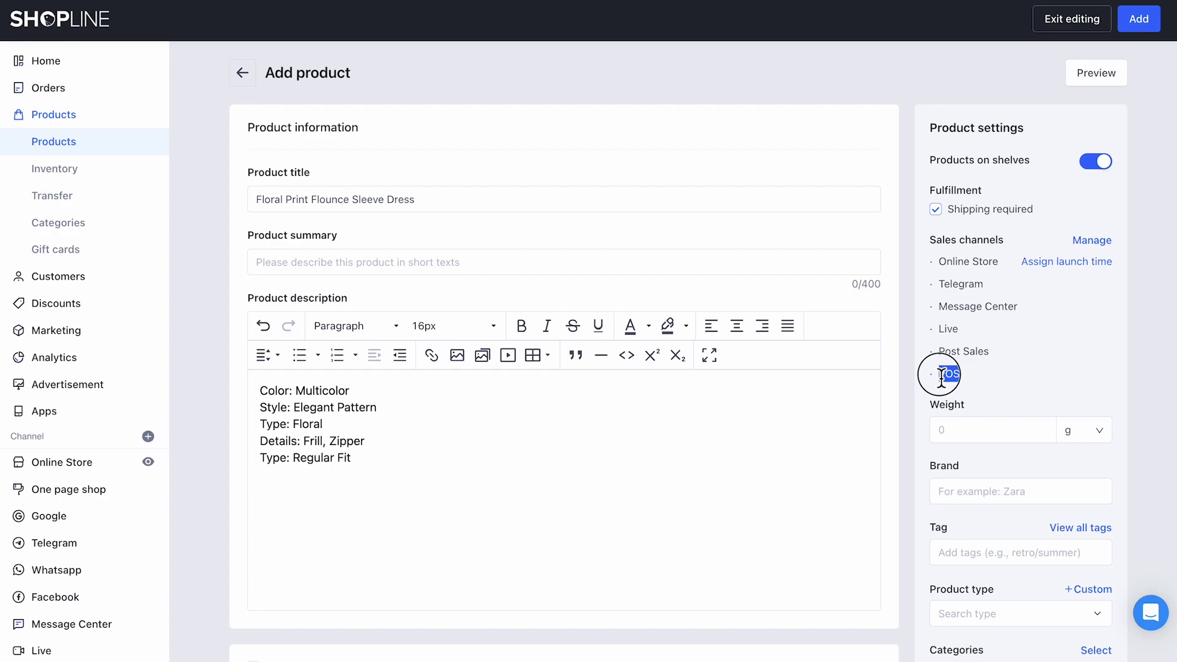
pyautogui.click(1096, 242)
pyautogui.click(442, 406)
pyautogui.click(443, 406)
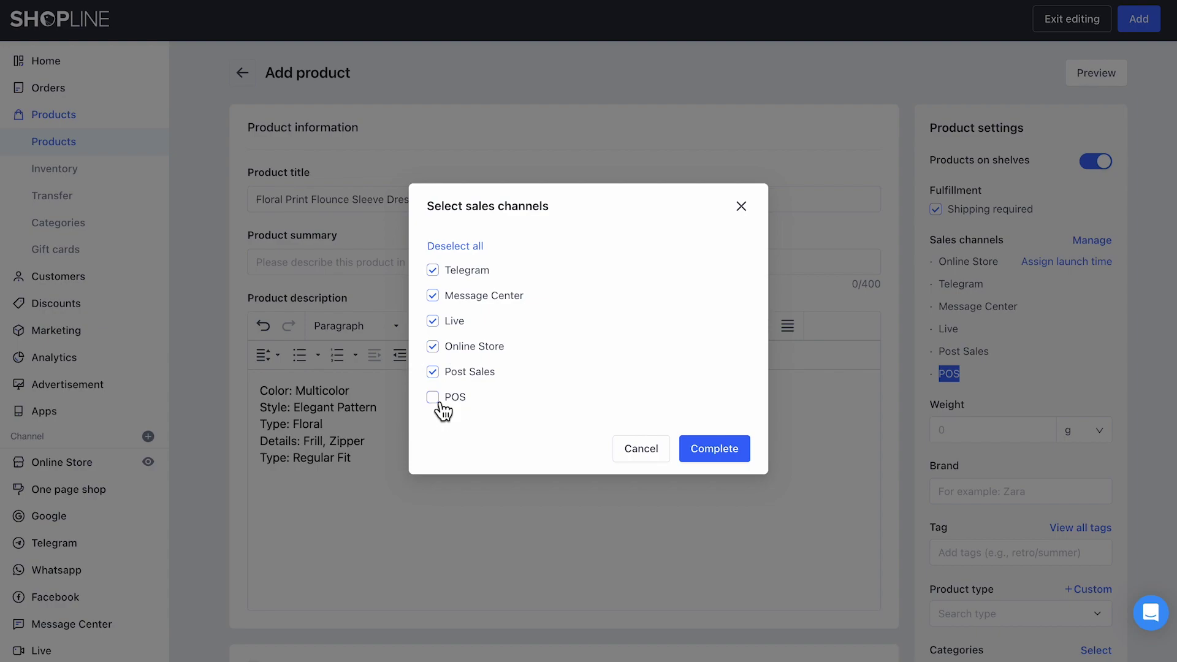
pyautogui.click(715, 450)
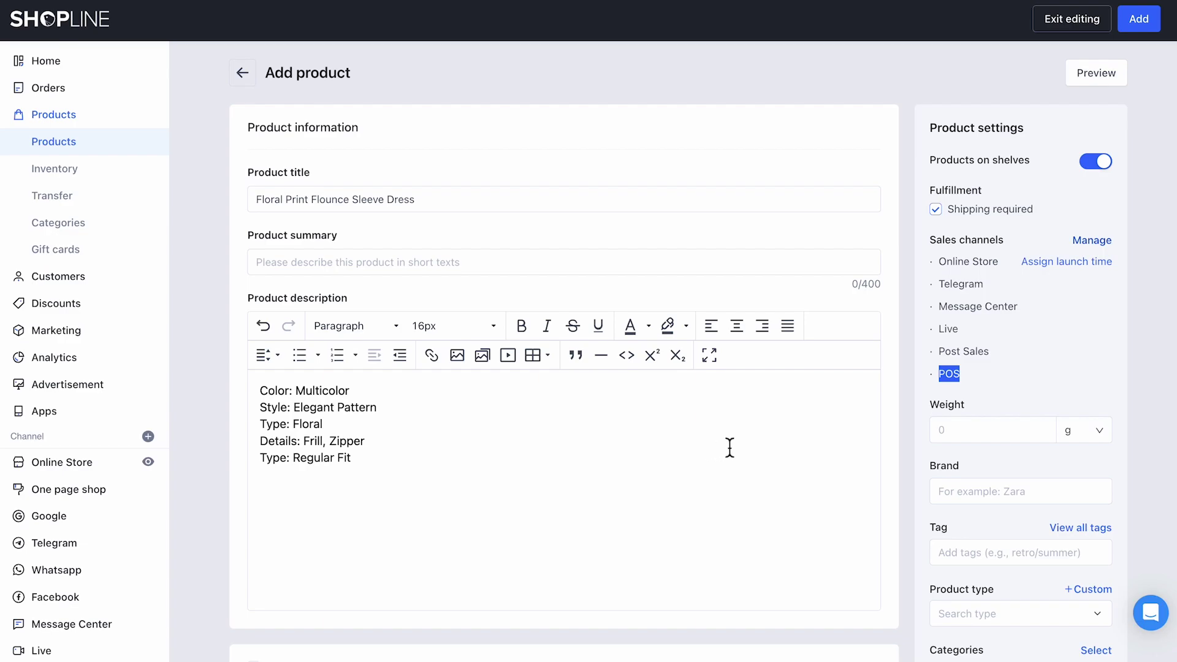
# Step: Add the completed Floral Print Flounce Sleeve Dress product to the store
pyautogui.click(1136, 20)
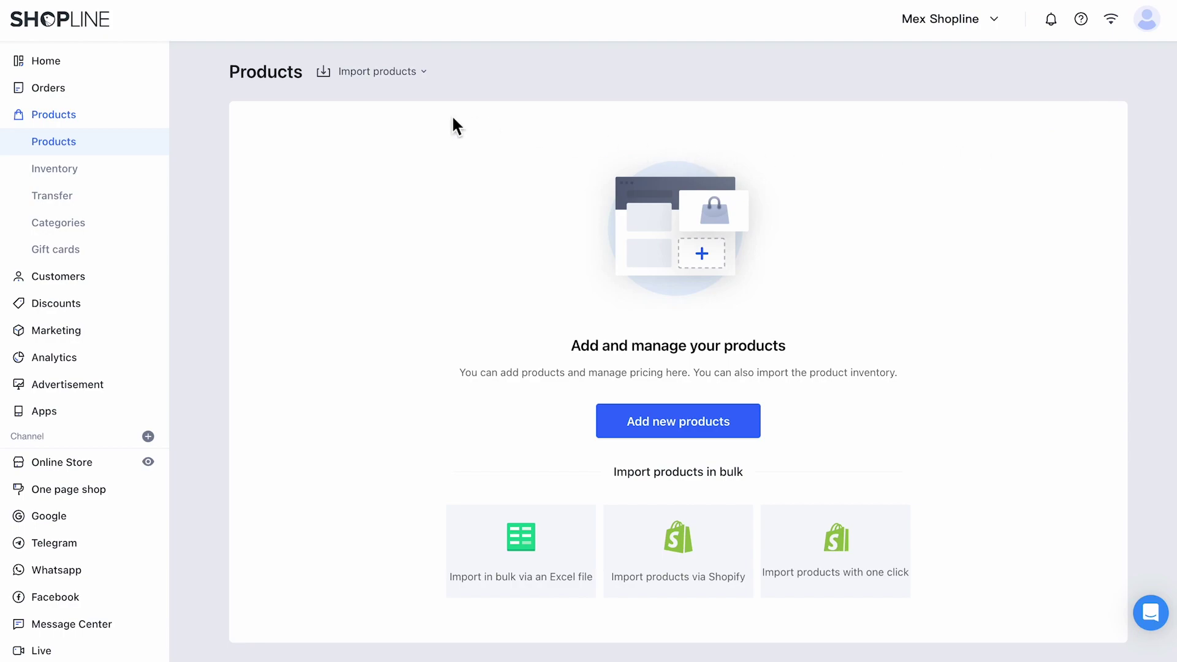
# Step: Start a local product import and download the bulk import template from its linked instruction page
pyautogui.click(401, 74)
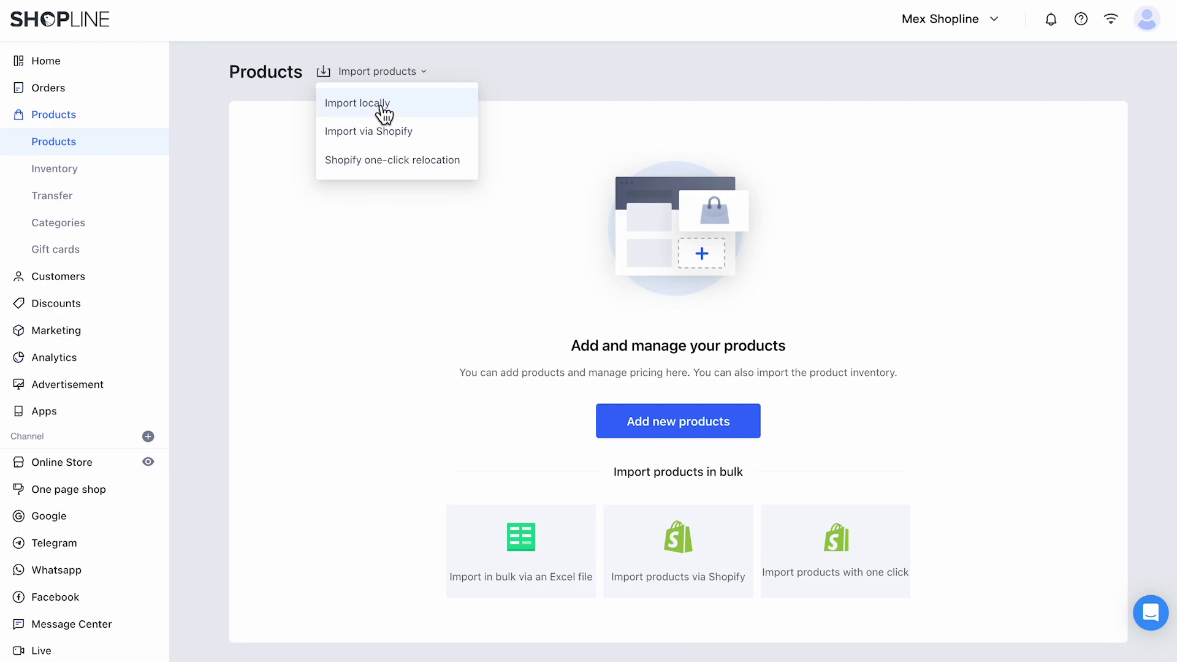
pyautogui.click(384, 114)
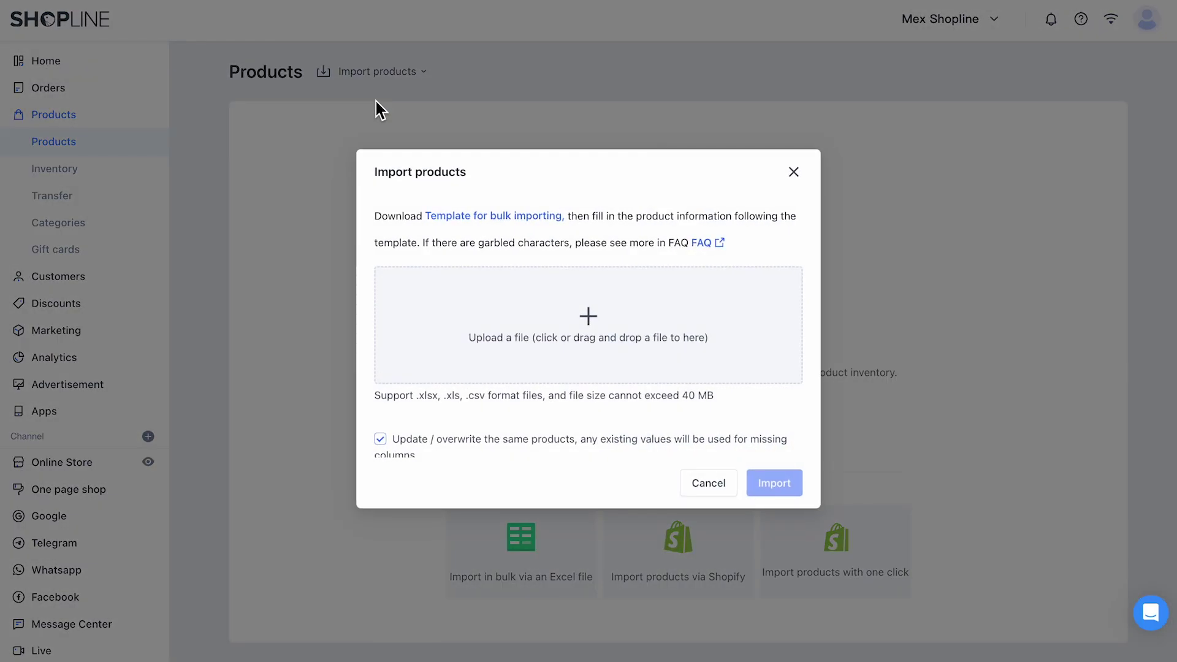
pyautogui.click(488, 224)
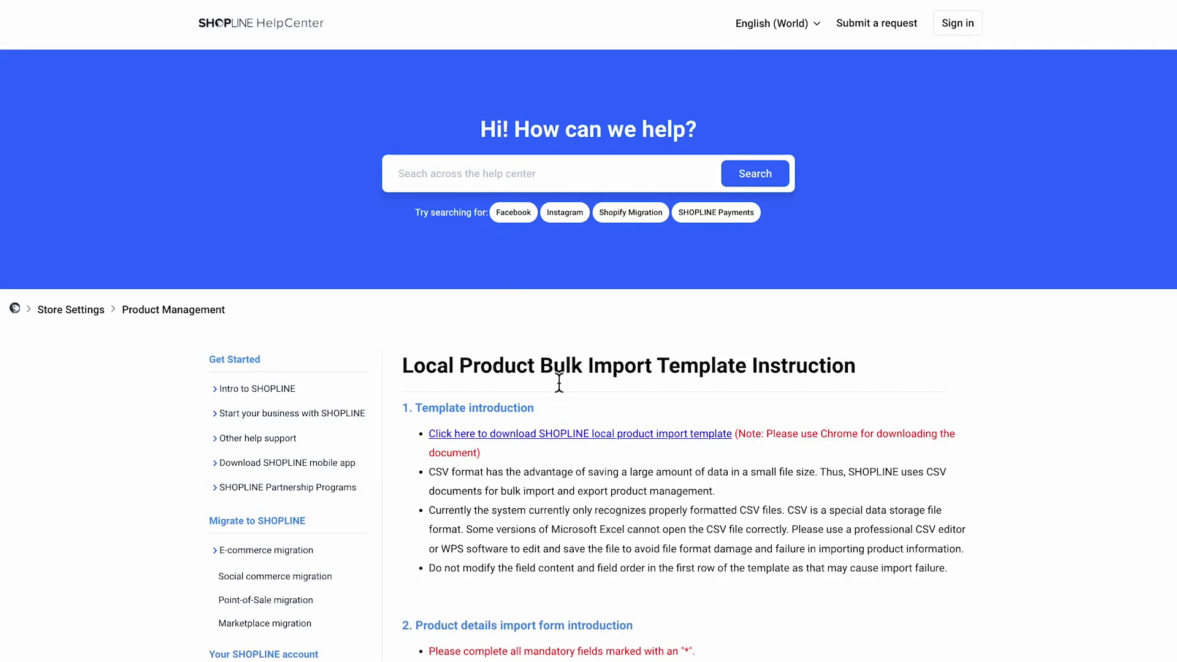
pyautogui.click(569, 434)
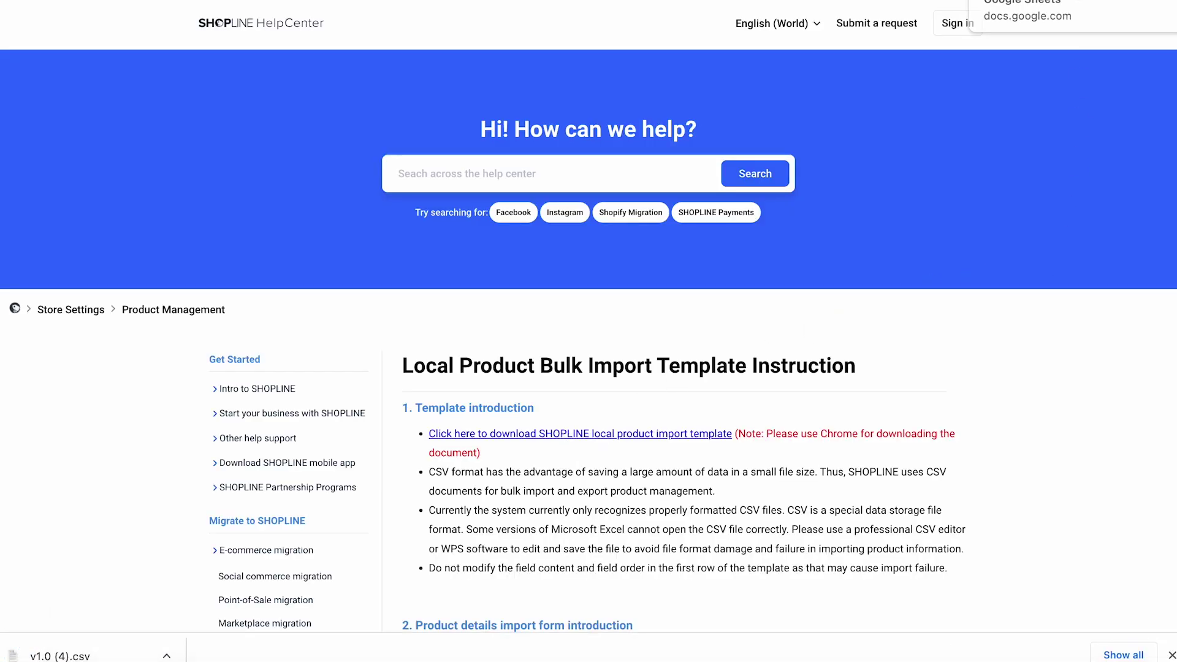
# Step: Switch to the POS bulk upload template in Google Sheets and examine its column headers from Title and Product description through Option3 value
pyautogui.click(1018, 3)
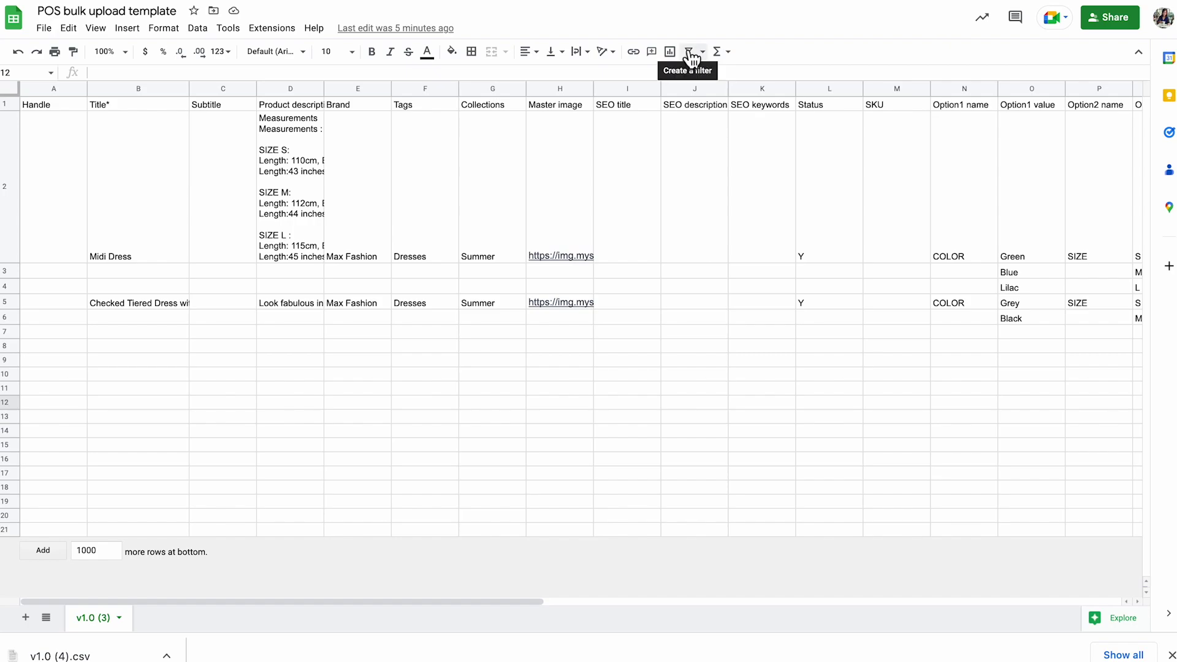
pyautogui.click(156, 103)
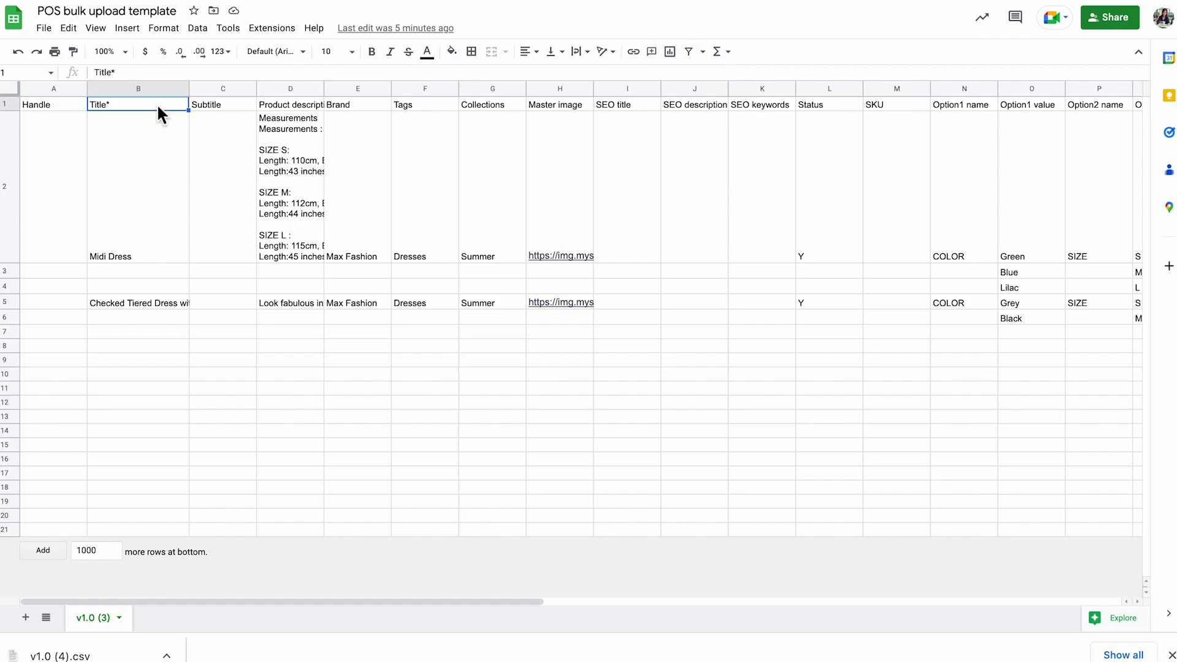
pyautogui.click(293, 109)
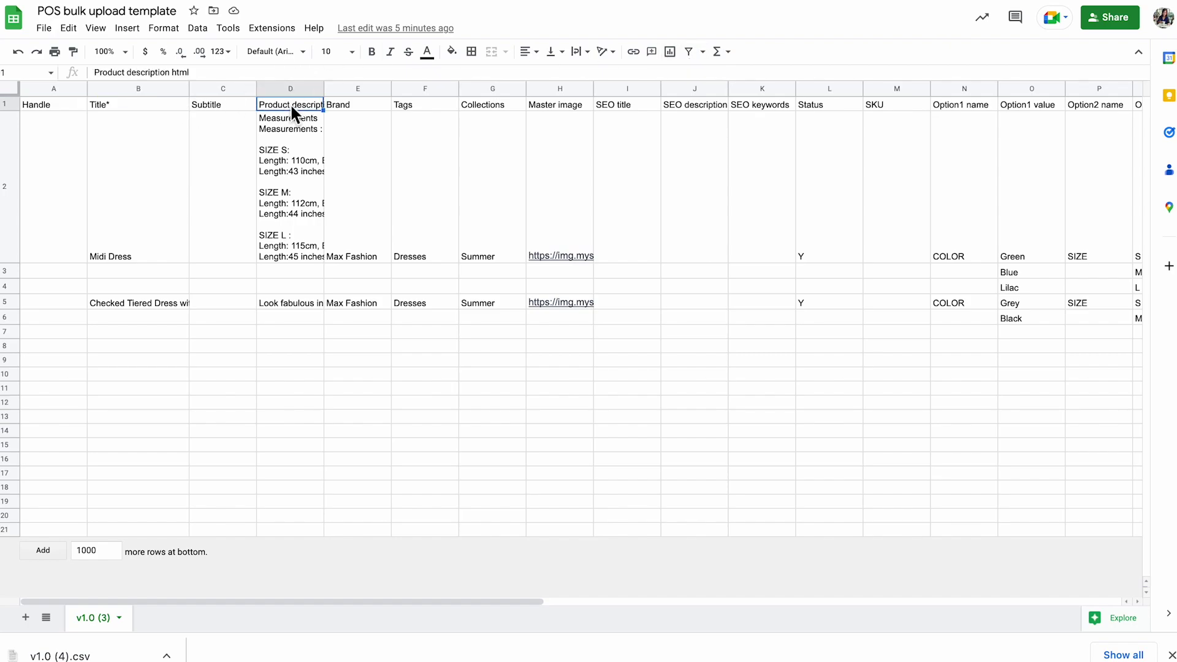
pyautogui.press('Right')
pyautogui.press('Right')
pyautogui.press('Right')
pyautogui.press('Right')
pyautogui.press('Right')
pyautogui.press('Right')
pyautogui.press('Right')
pyautogui.press('Right')
pyautogui.press('Right')
pyautogui.press('Right')
pyautogui.press('Right')
pyautogui.press('Right')
pyautogui.press('Right')
pyautogui.press('Right')
pyautogui.press('Right')
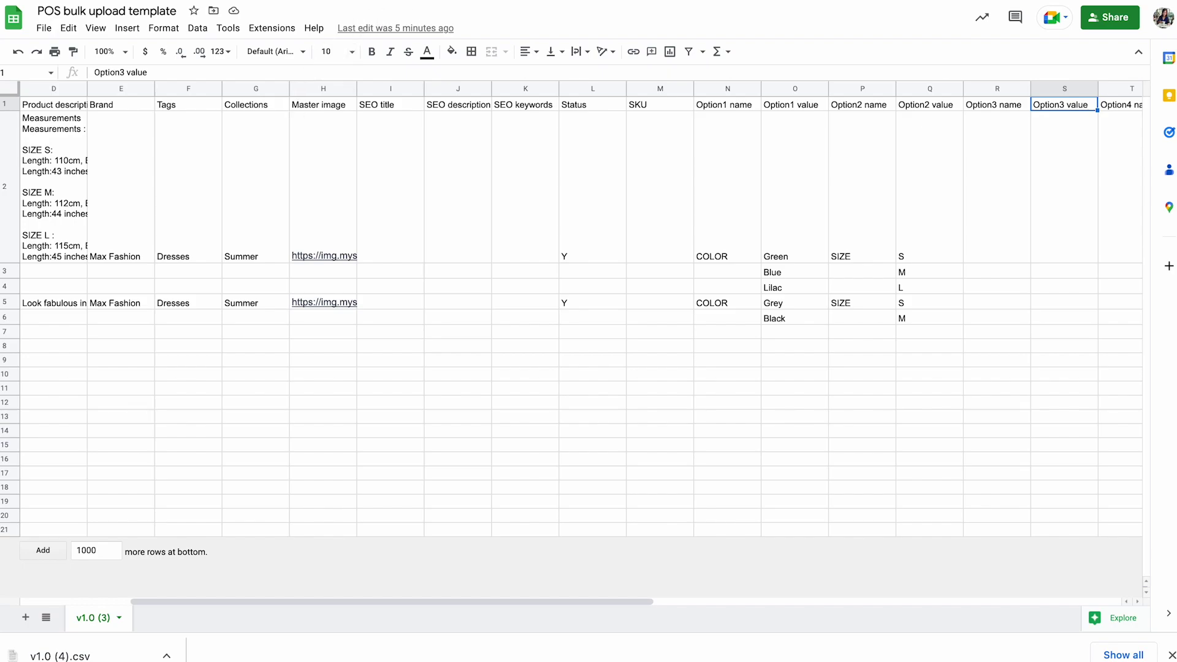
# Step: Return to SHOPLINE, import POS bulk upload 4.csv with overwriting of same products kept on, complete the import and reload the product list
pyautogui.hotkey('ctrl', 'Tab')
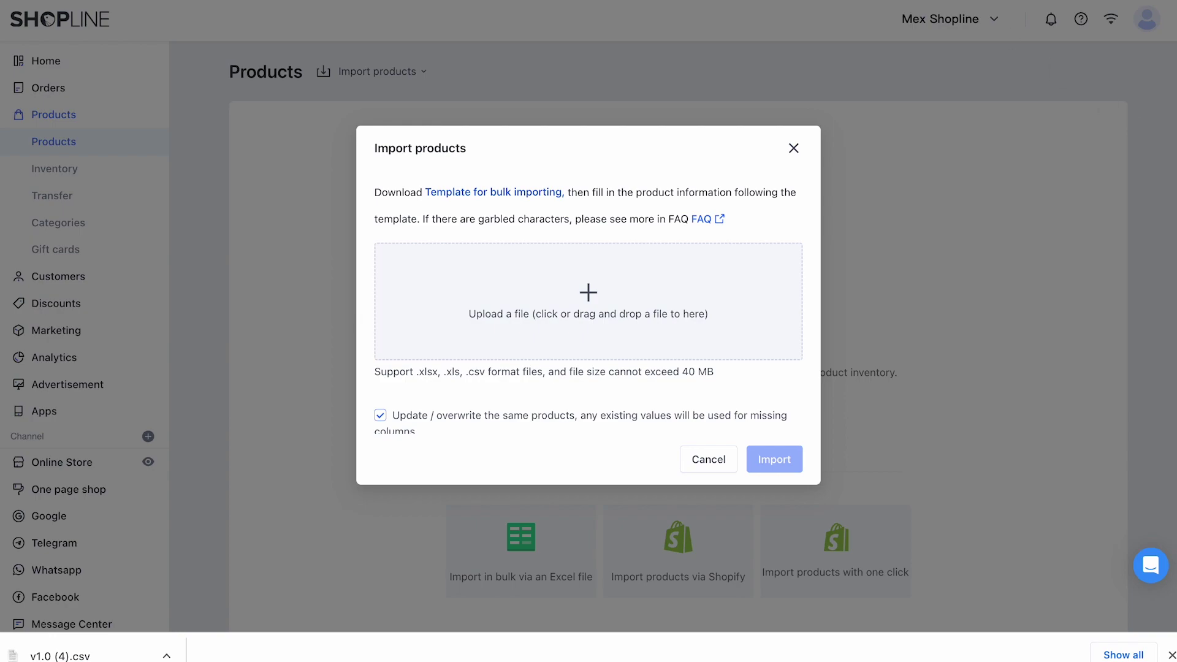
pyautogui.moveTo(948, 313); pyautogui.dragTo(709, 313)
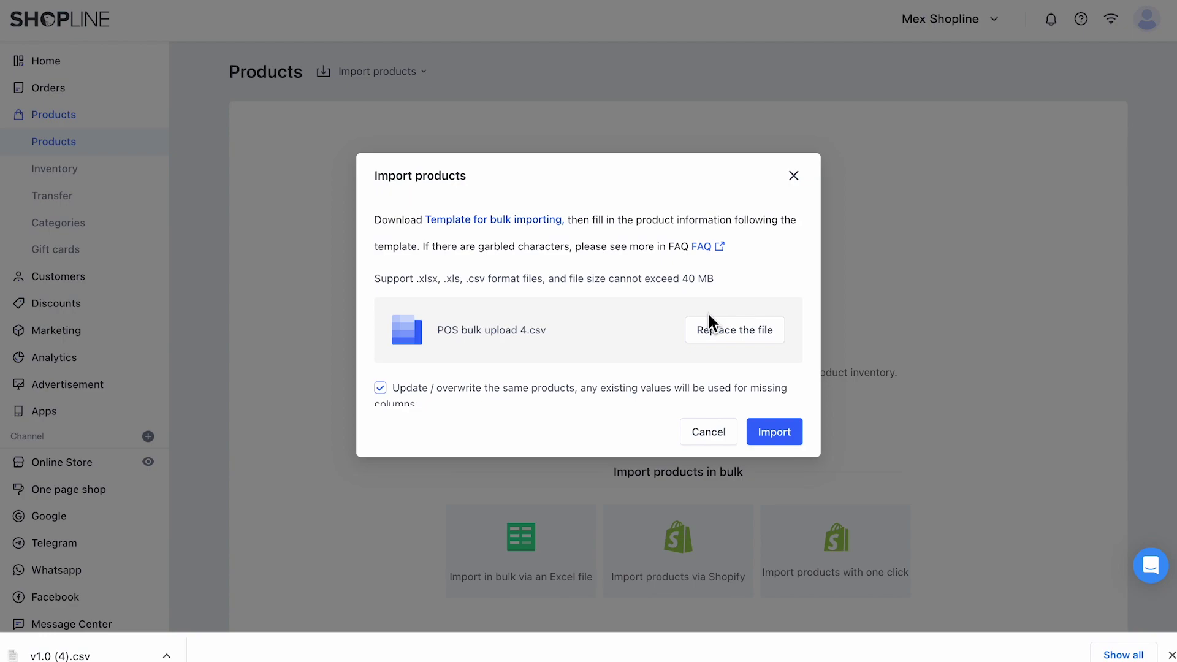
pyautogui.click(775, 432)
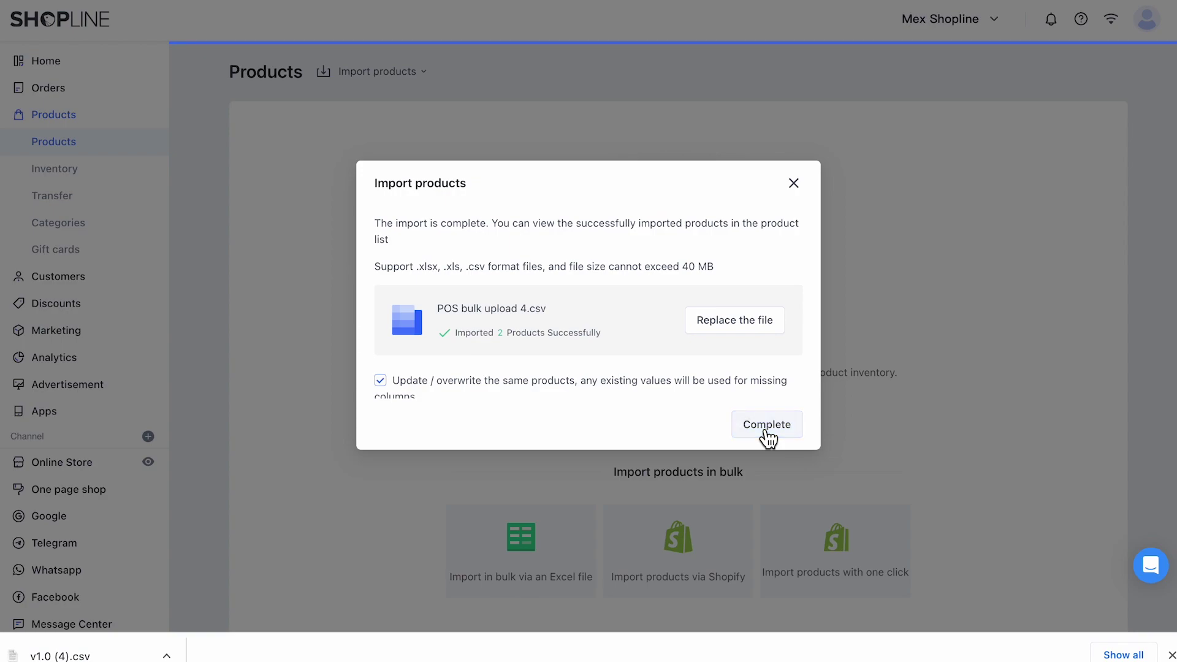
pyautogui.click(766, 430)
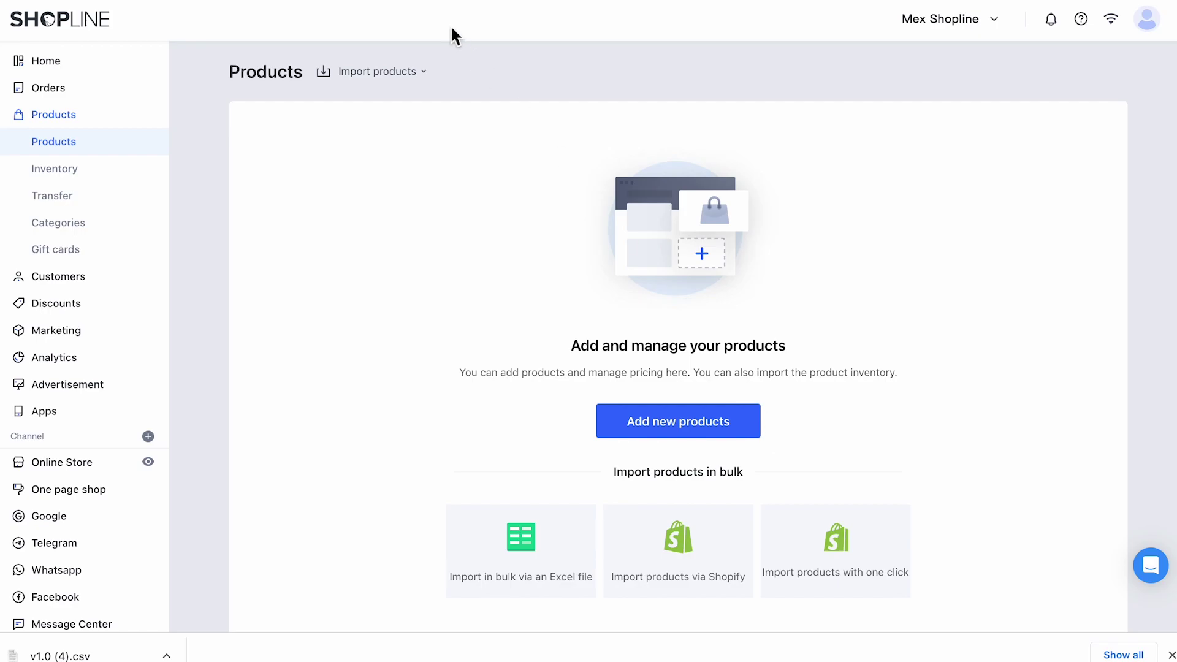
pyautogui.click(66, 0)
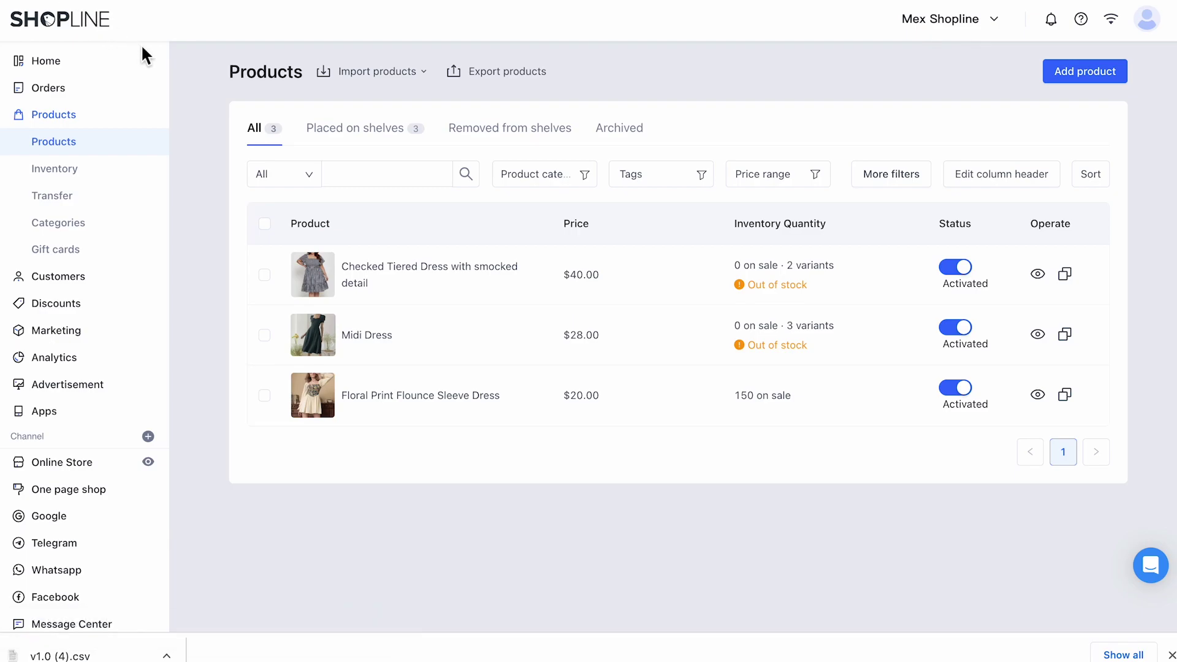
# Step: Bulk-add all available channels, including POS, to the Checked Tiered Dress and Midi Dress products
pyautogui.click(269, 281)
pyautogui.click(271, 344)
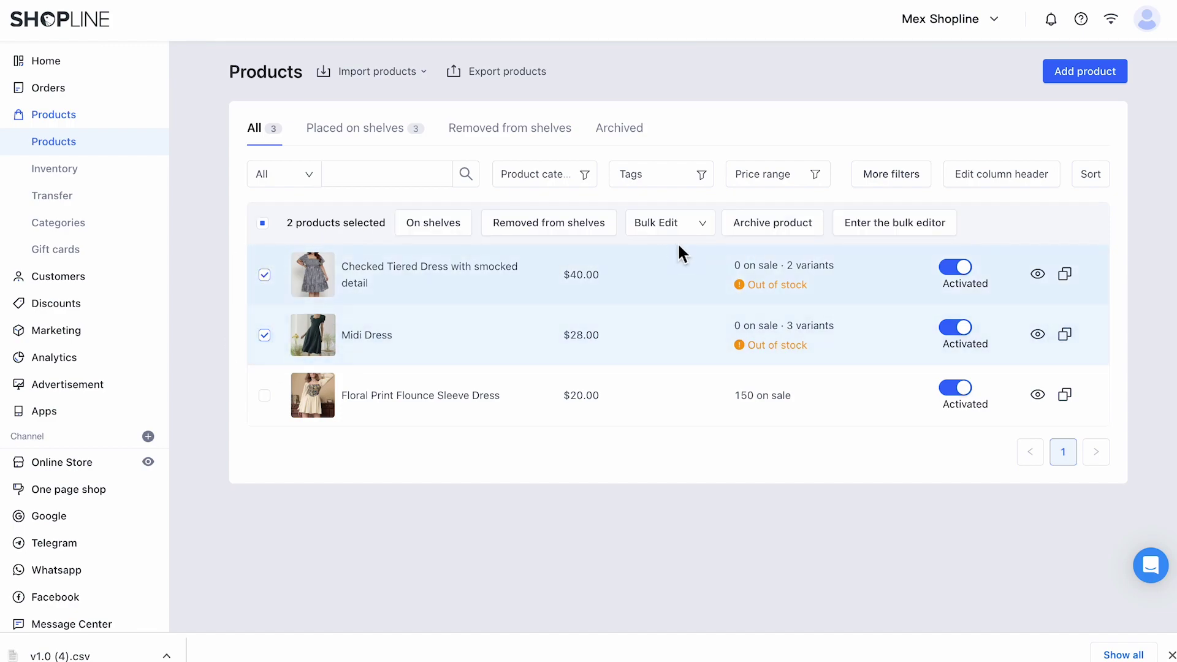
pyautogui.click(701, 238)
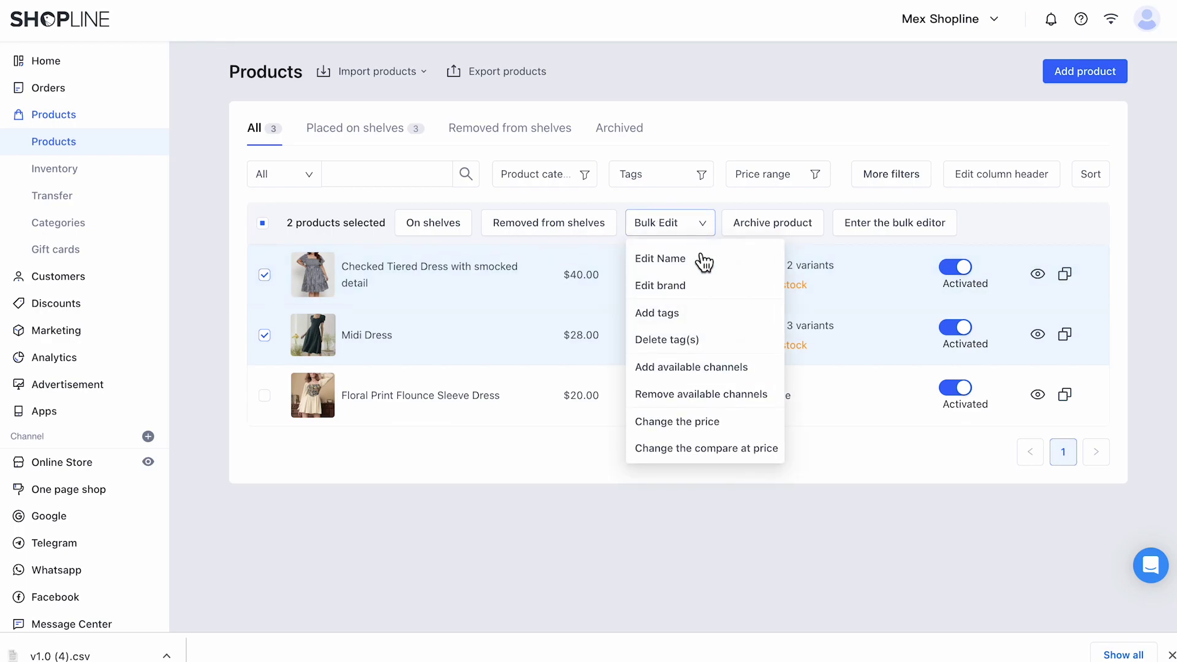
pyautogui.click(699, 367)
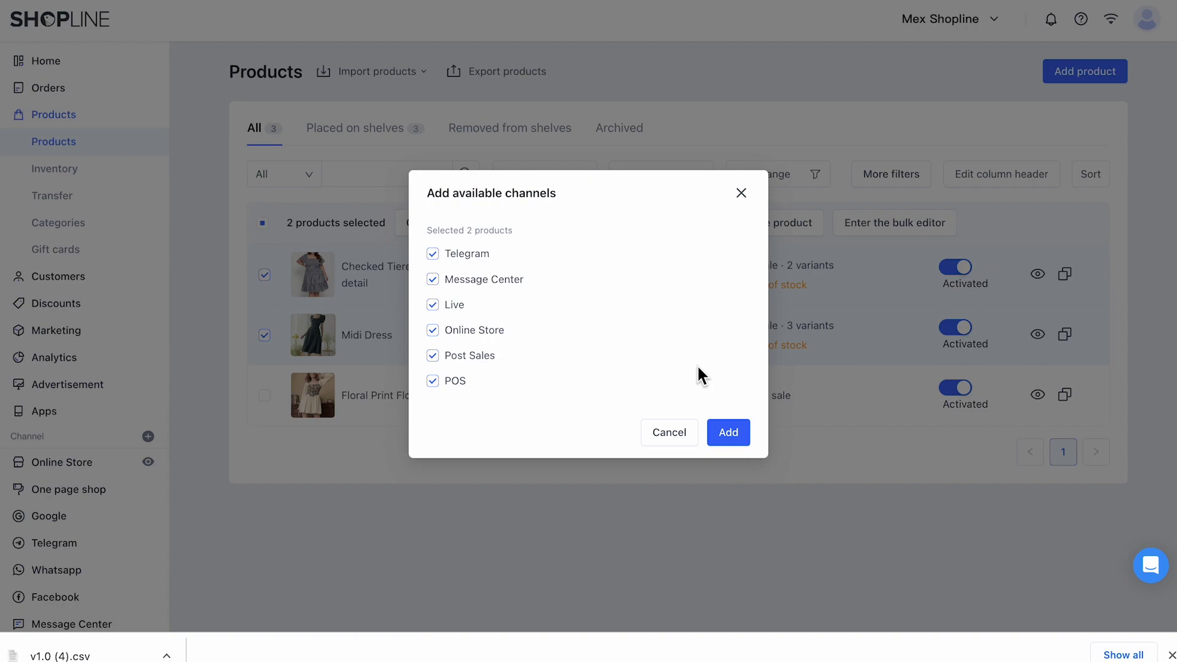
pyautogui.doubleClick(452, 386)
pyautogui.click(729, 434)
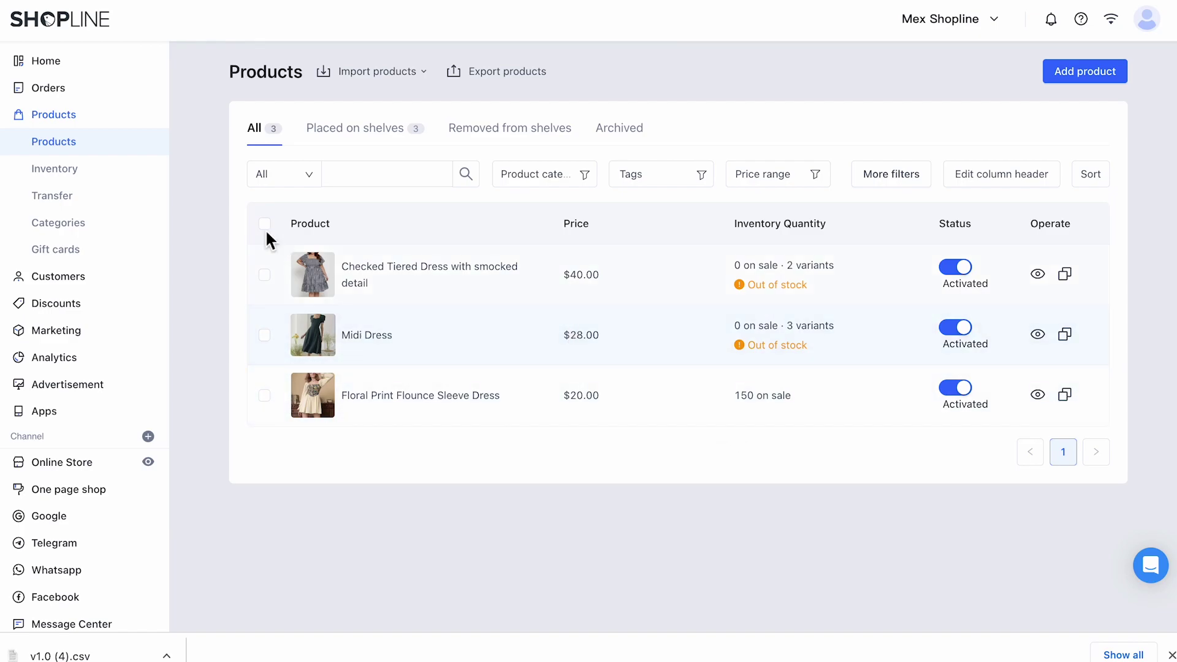
# Step: Open the product inventory, view the Sunway Pyramid location's stock, and return to the KL ECO City location
pyautogui.click(105, 178)
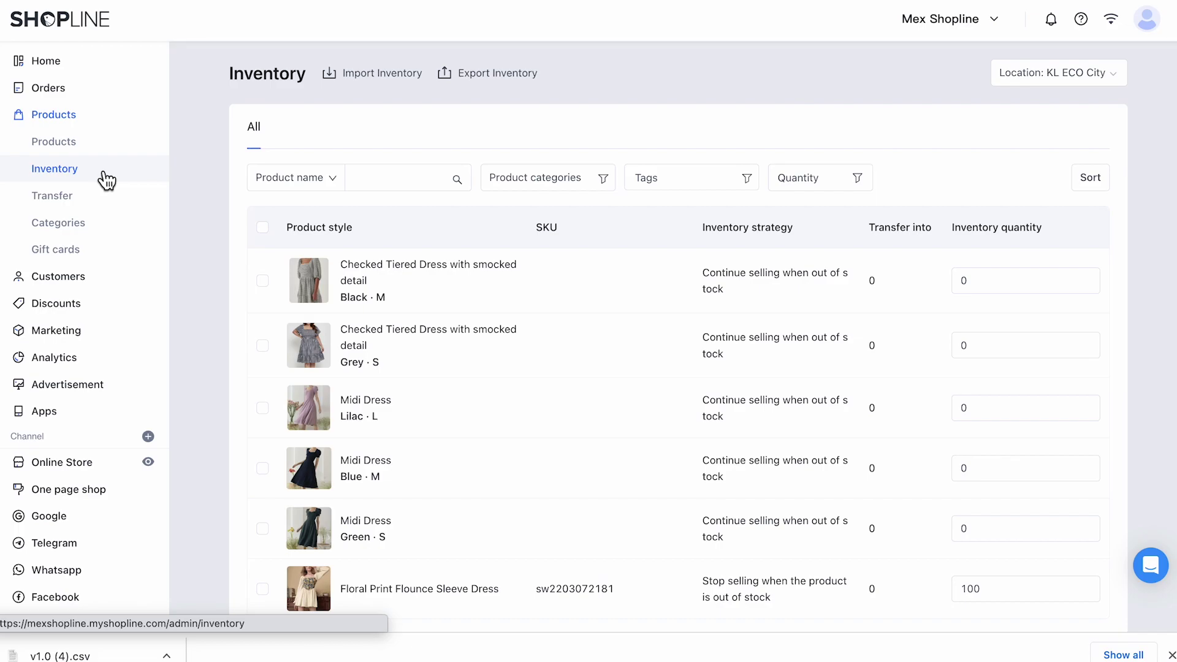
pyautogui.click(1119, 90)
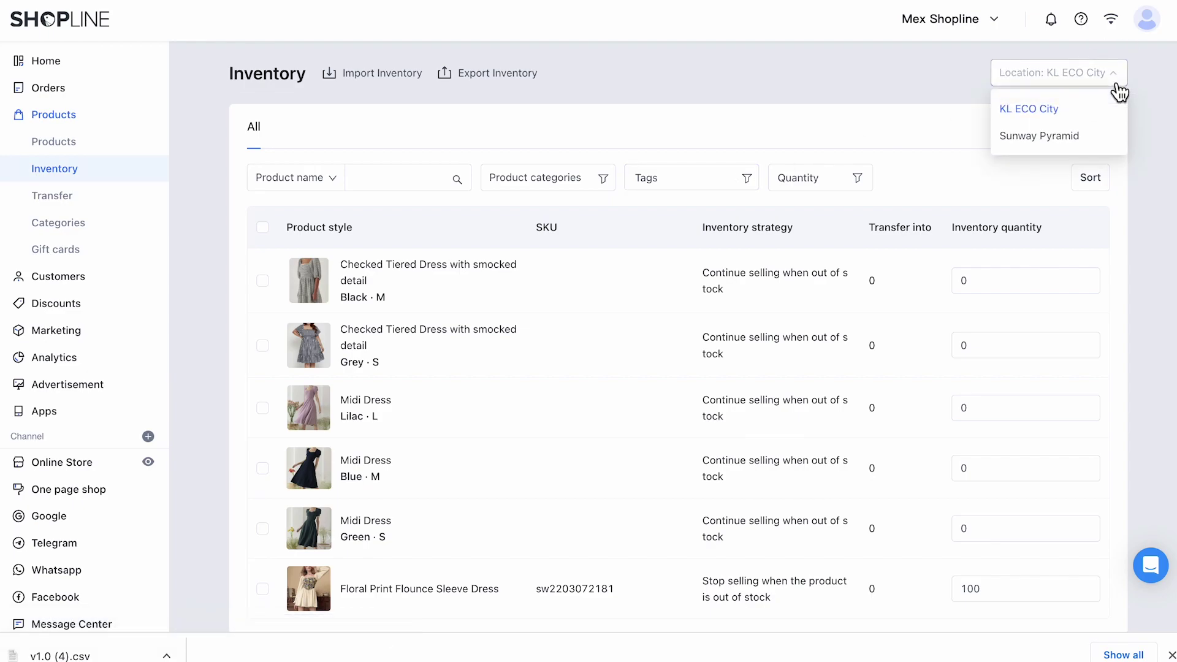
pyautogui.click(1107, 135)
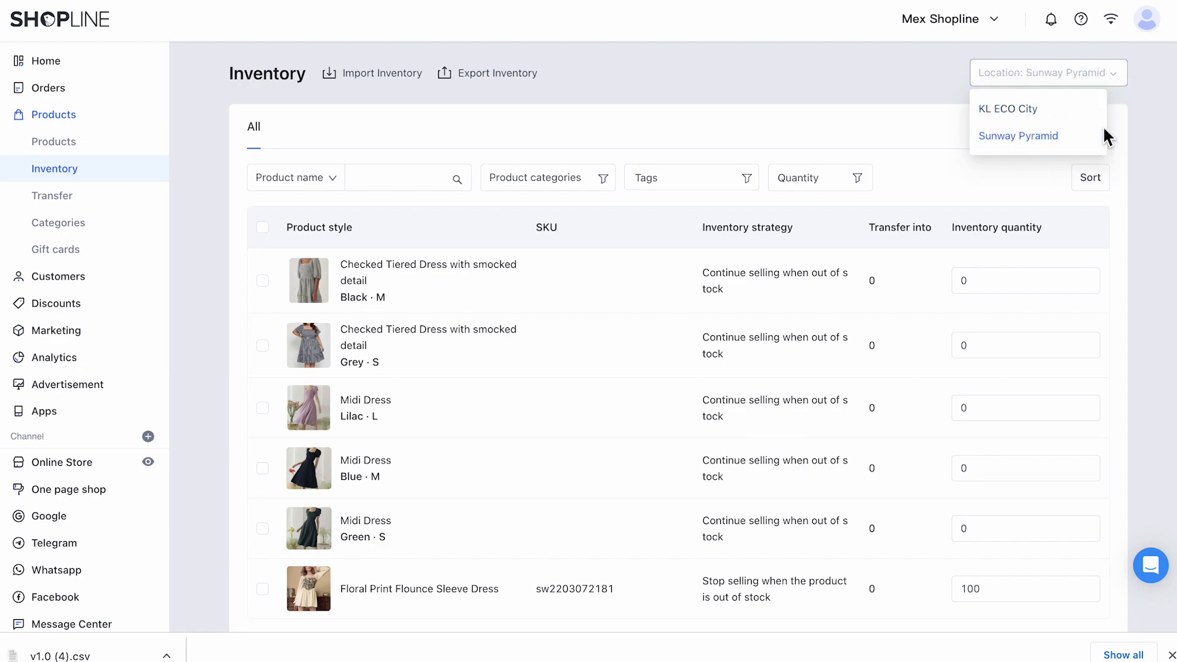
pyautogui.click(1107, 83)
pyautogui.click(1099, 108)
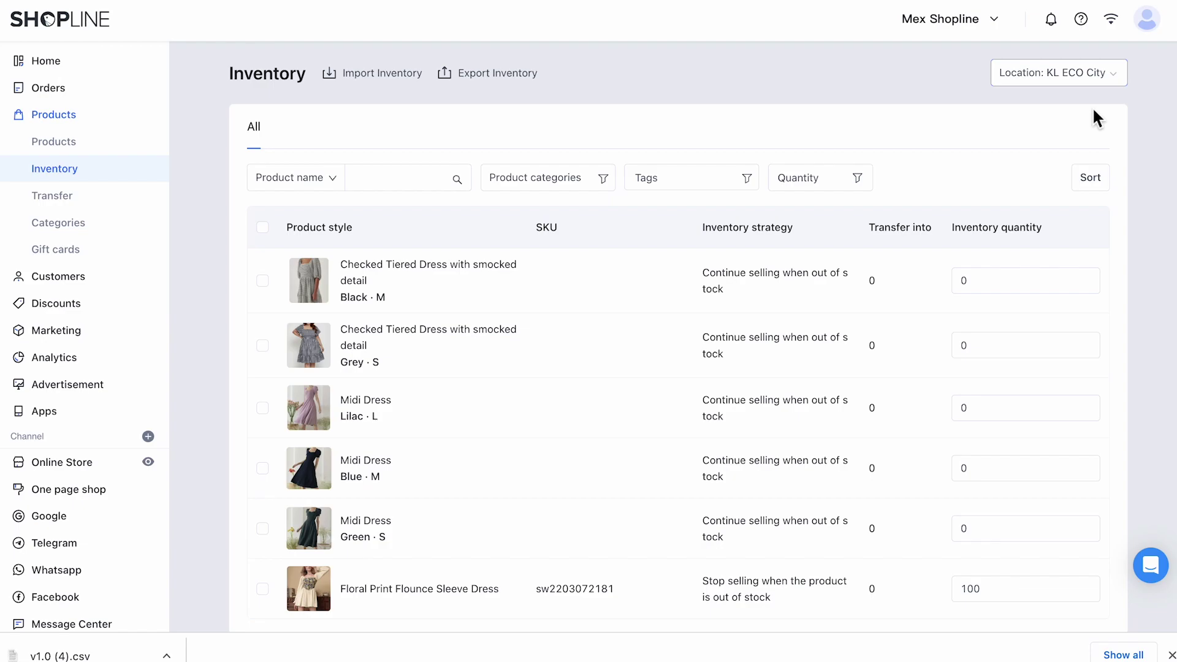
# Step: Set the KL ECO City inventory quantity to 100 for both Checked Tiered Dress variants and 80 for the Lilac L Midi Dress
pyautogui.scroll(-1, 1063, 312)
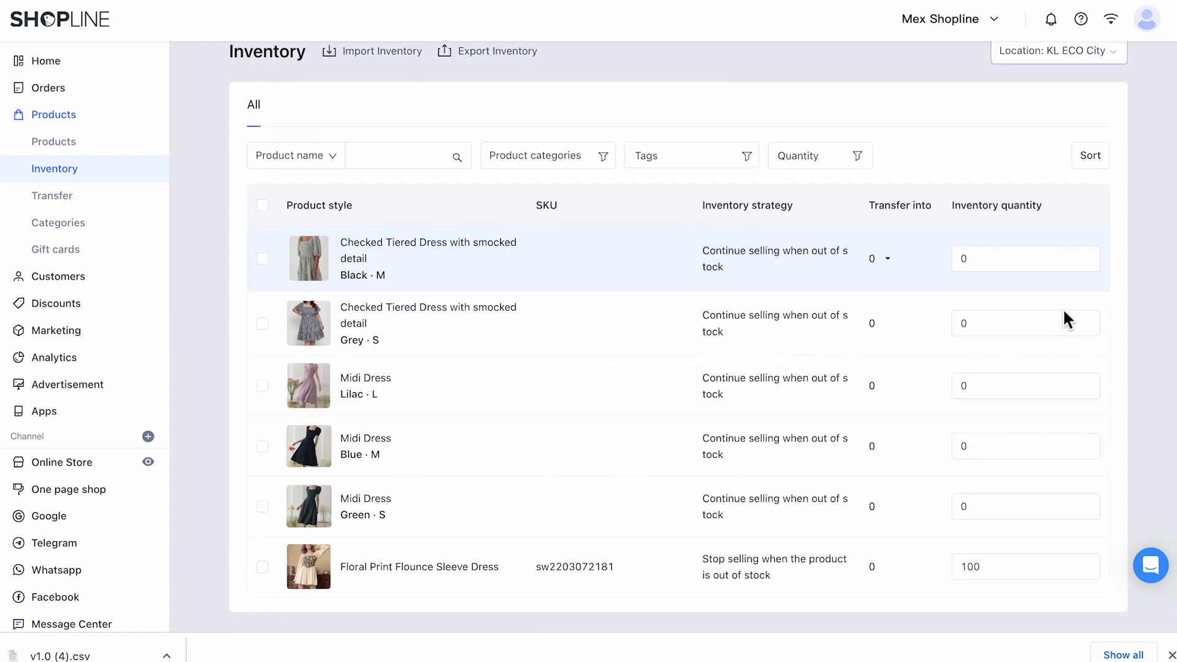
pyautogui.click(964, 261)
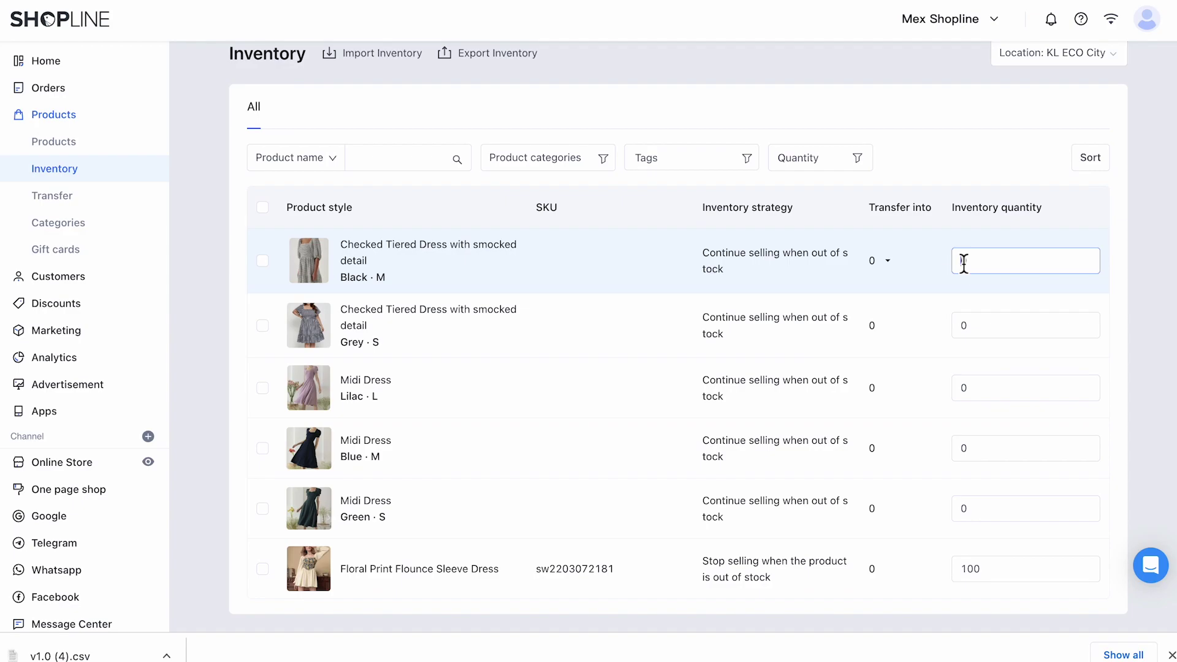
pyautogui.write('100')
pyautogui.click(961, 325)
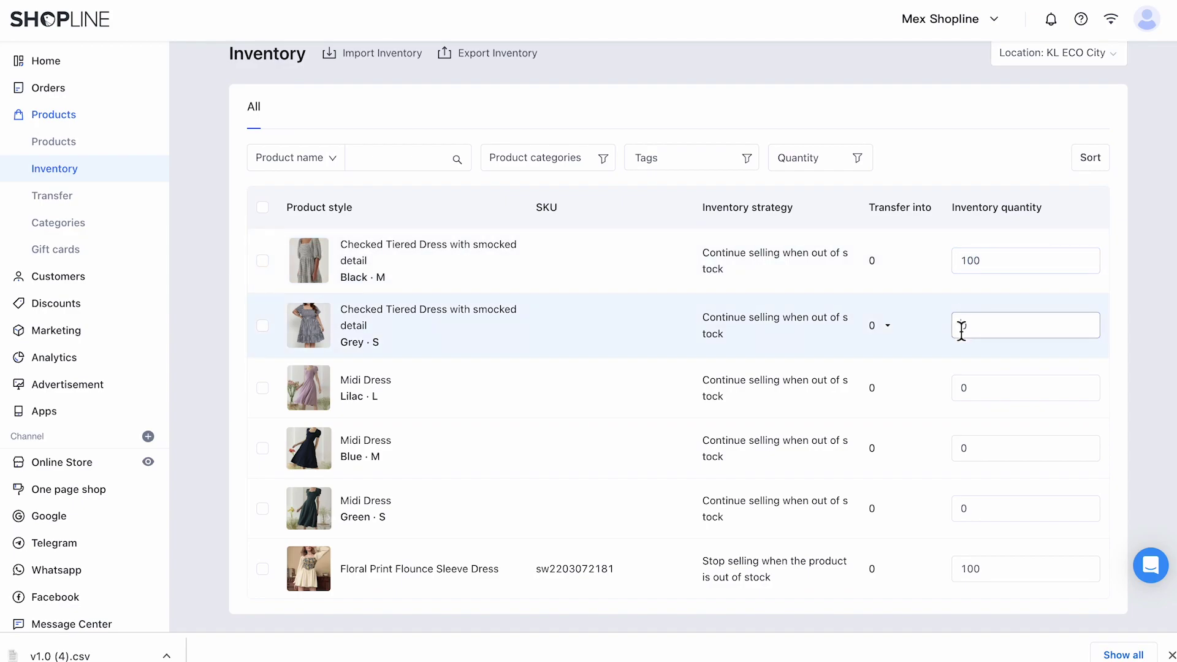
pyautogui.write('100')
pyautogui.click(963, 388)
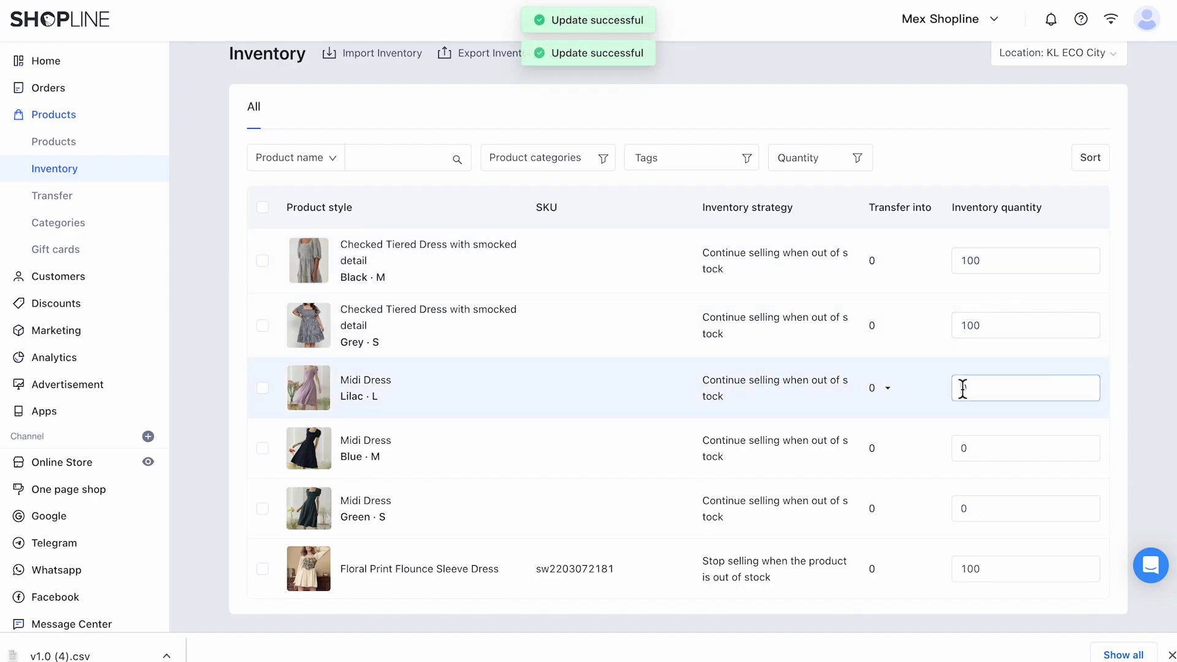
pyautogui.write('80')
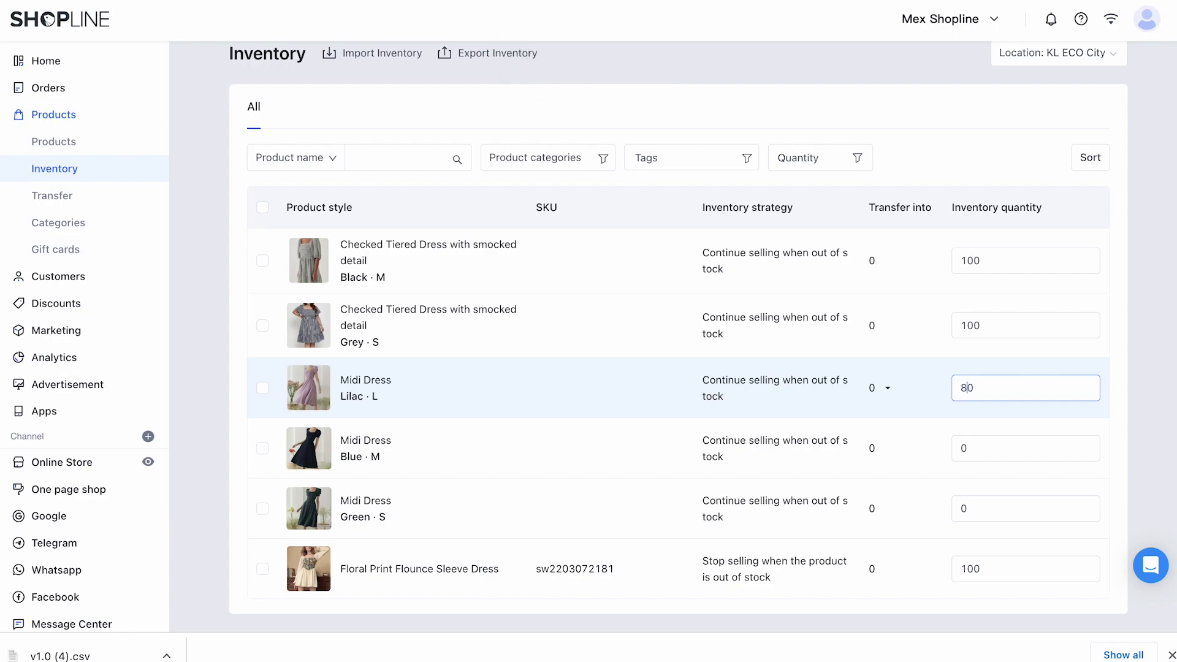
pyautogui.scroll(1, 678, 331)
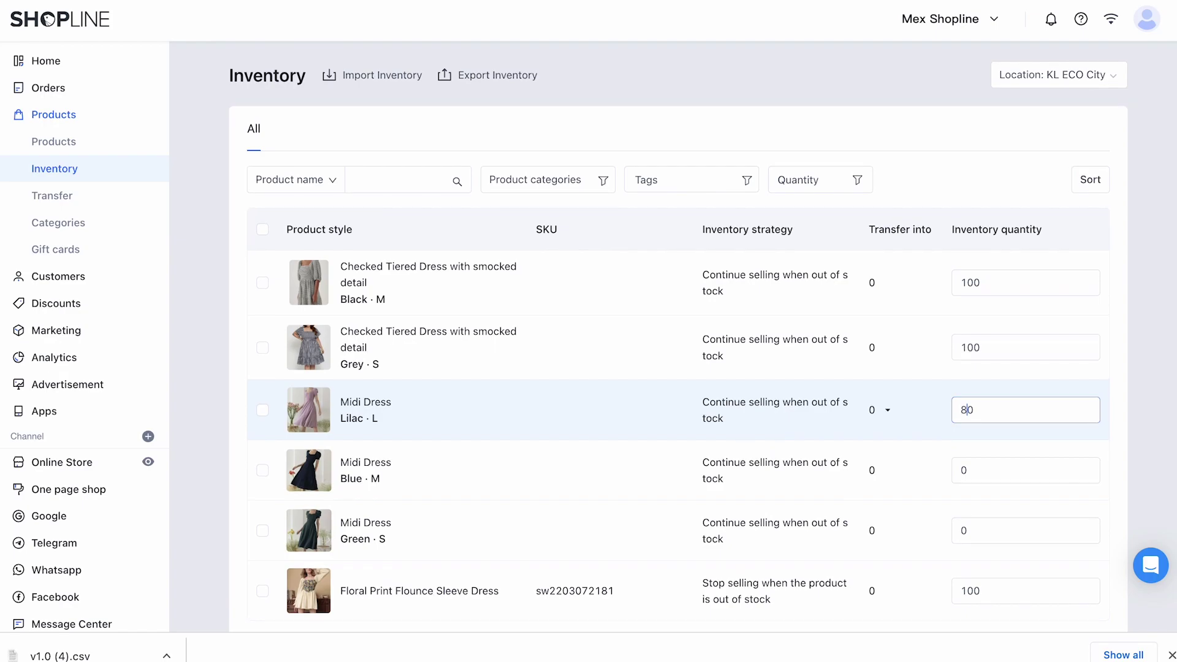